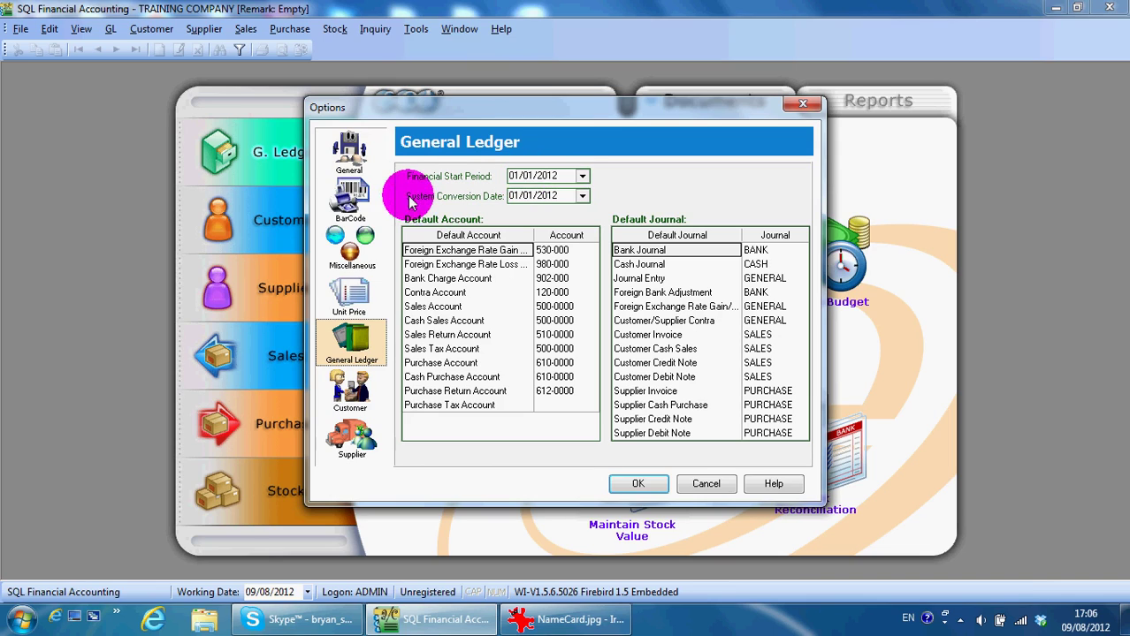
Set the general ledger's System Conversion Date to 01/01/2012 and accept the options.
left_click(528, 196)
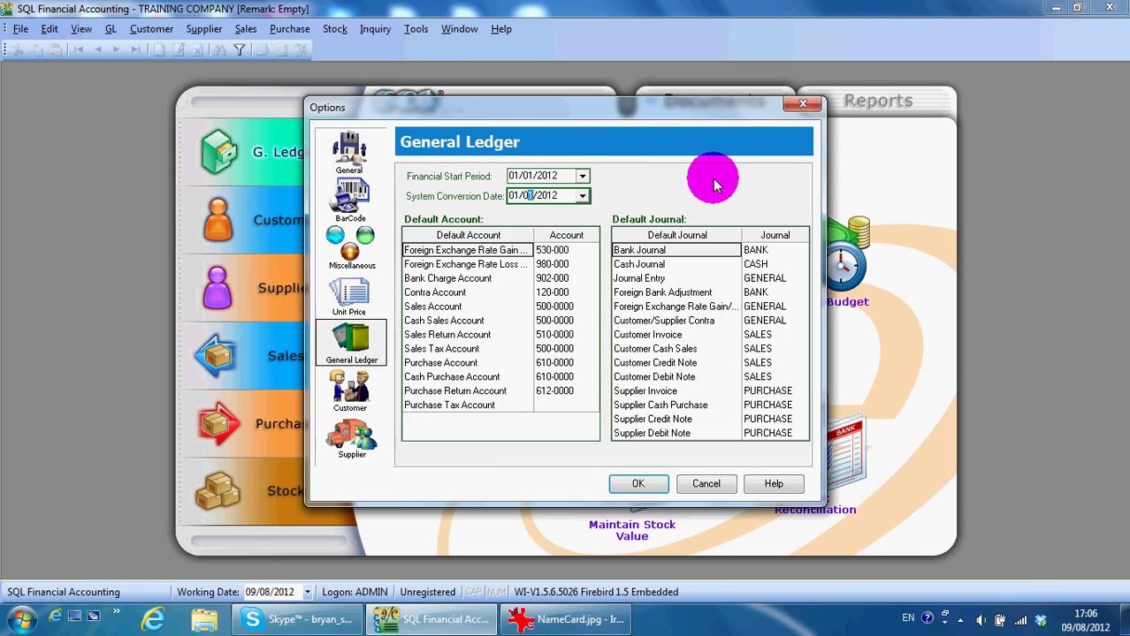
type("8")
key("Left")
type("1")
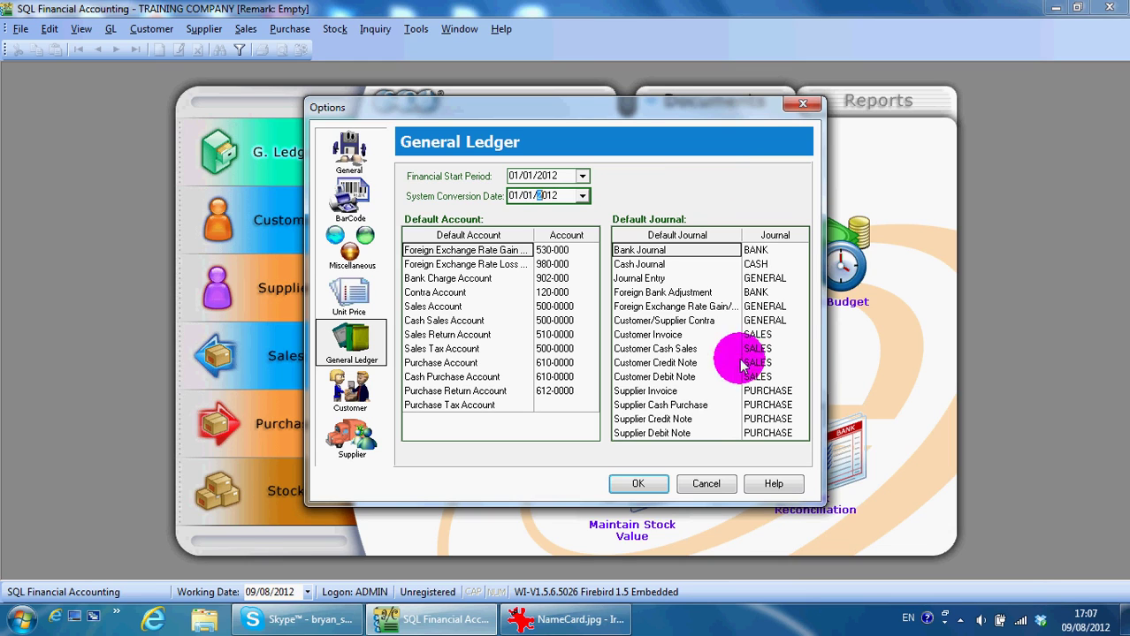
left_click(626, 483)
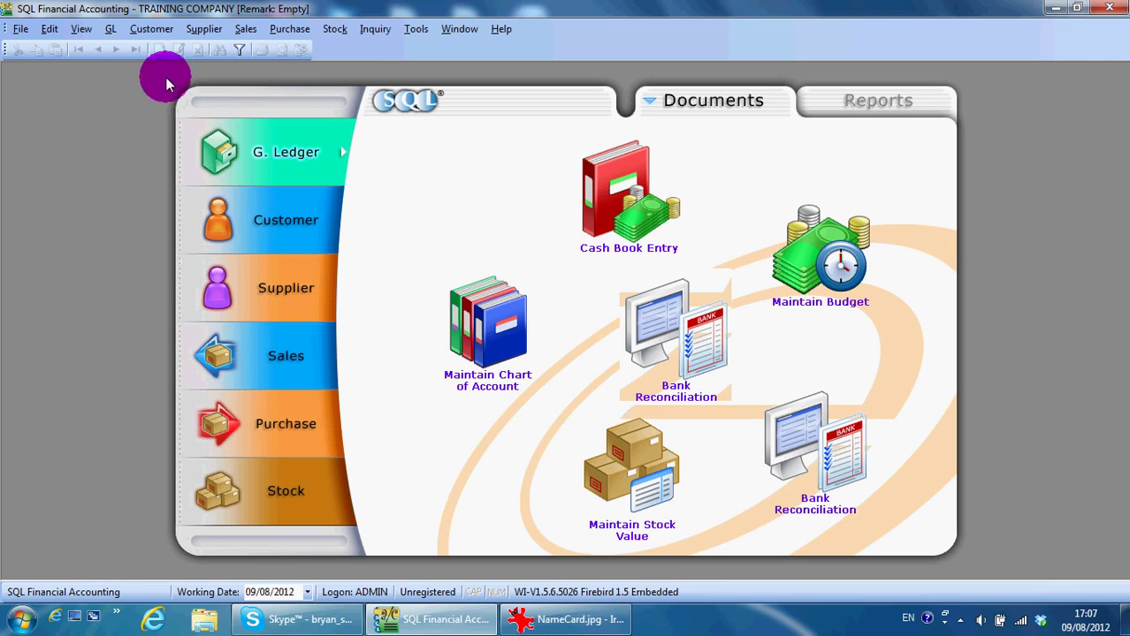
Open the general ledger's Maintain Opening Balance window and maximize it.
left_click(109, 30)
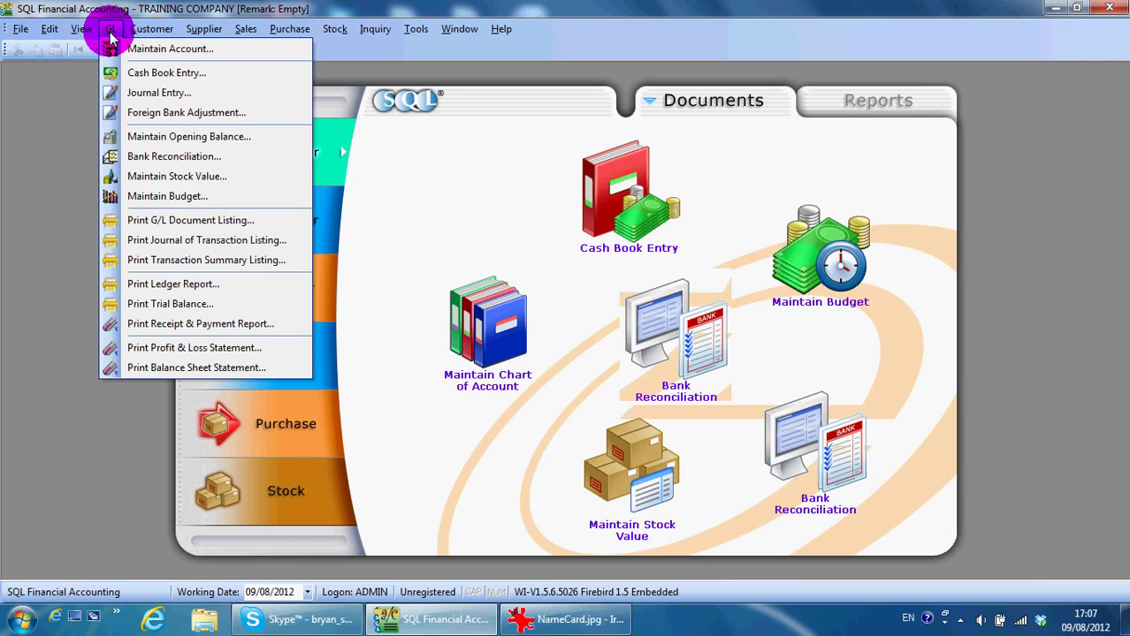
left_click(156, 138)
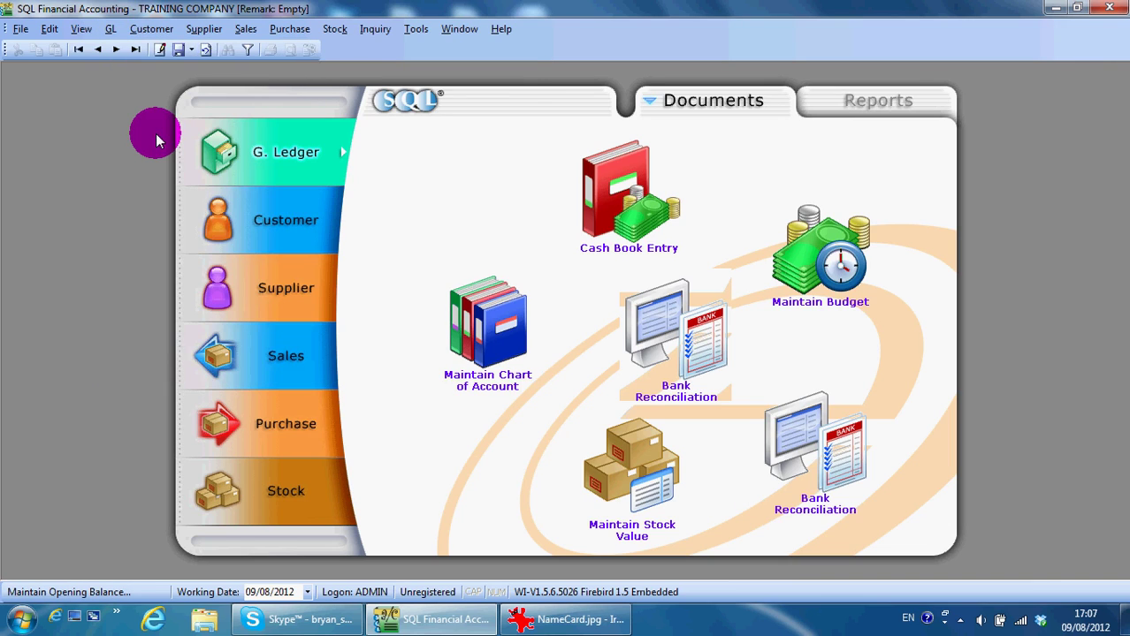
left_click(491, 78)
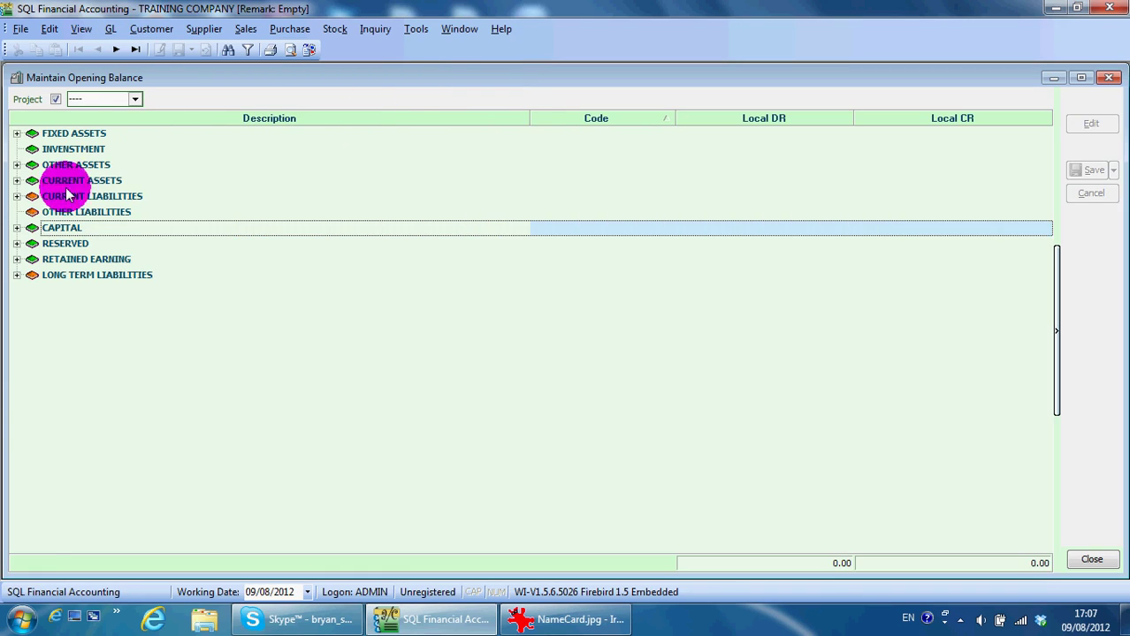
Expand Other Assets, Current Assets, Current Liabilities and Capital, plus the Accruals and Trade Creditors accounts beneath Current Liabilities.
left_click(16, 164)
left_click(16, 196)
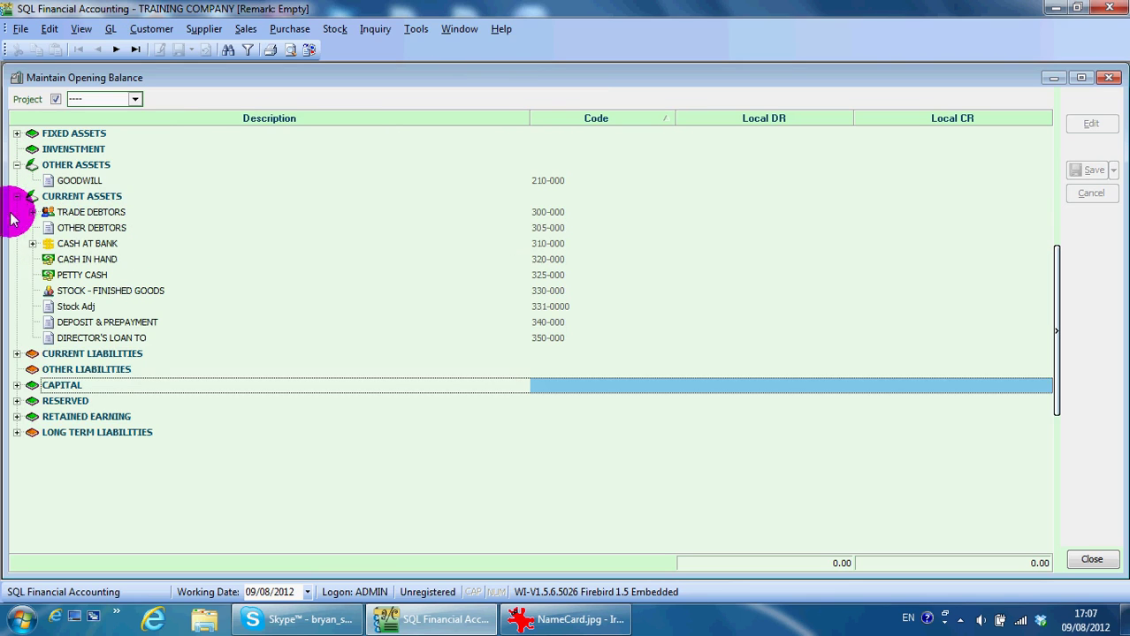
left_click(16, 354)
left_click(17, 479)
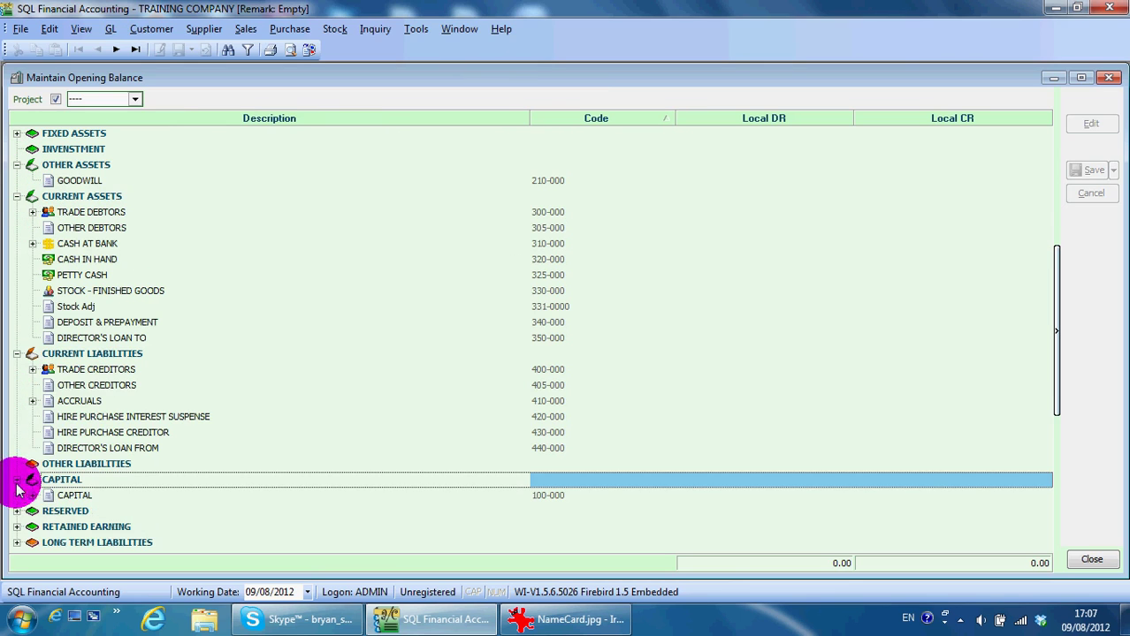
left_click(32, 400)
left_click(32, 371)
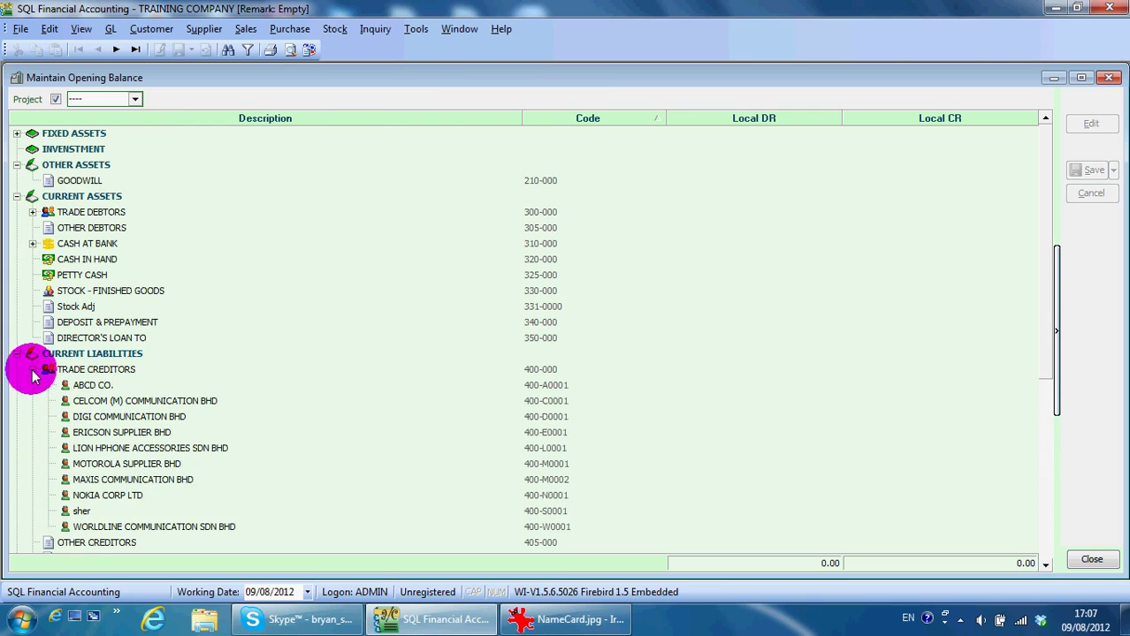
left_click(788, 385)
left_click(916, 431)
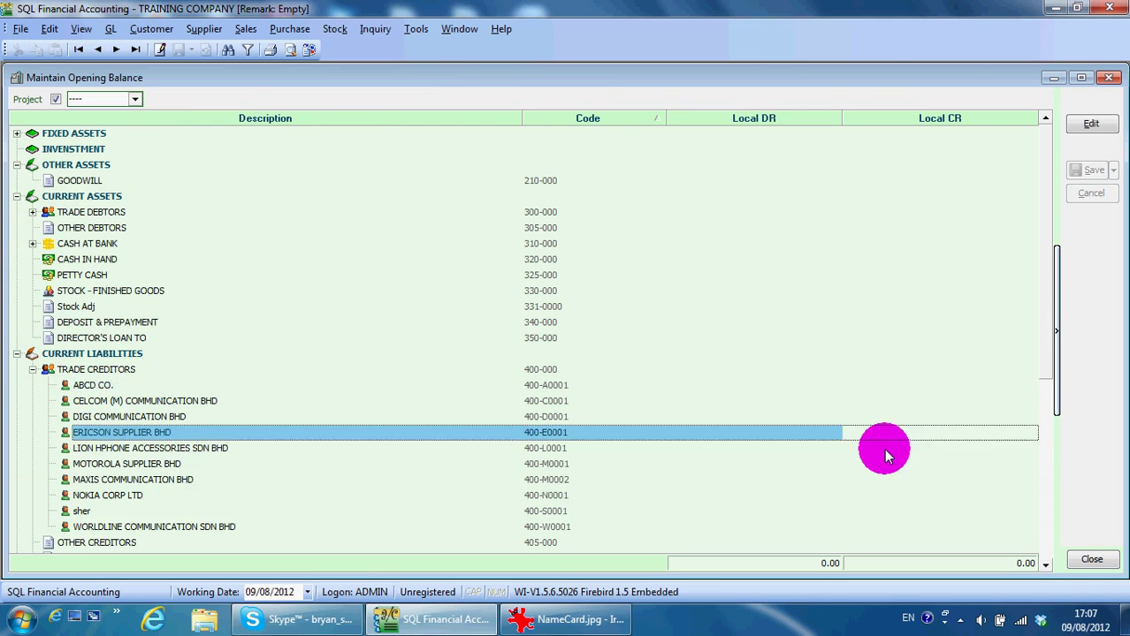
scroll(875, 442, "down", 3)
scroll(875, 442, "up", 3)
scroll(862, 433, "down", 3)
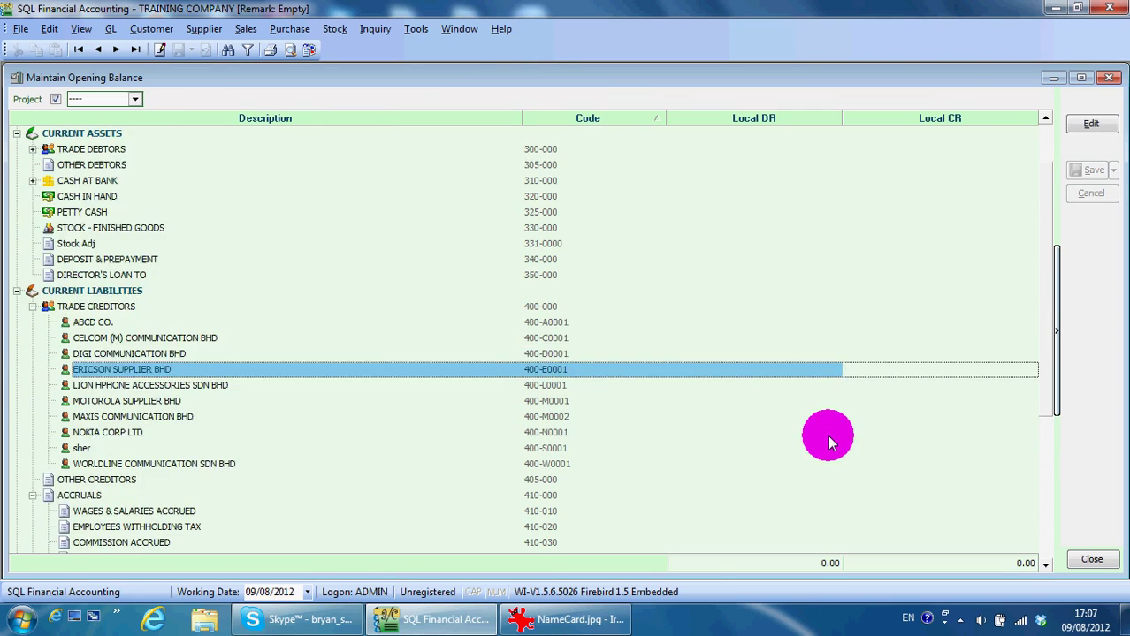
scroll(822, 434, "up", 3)
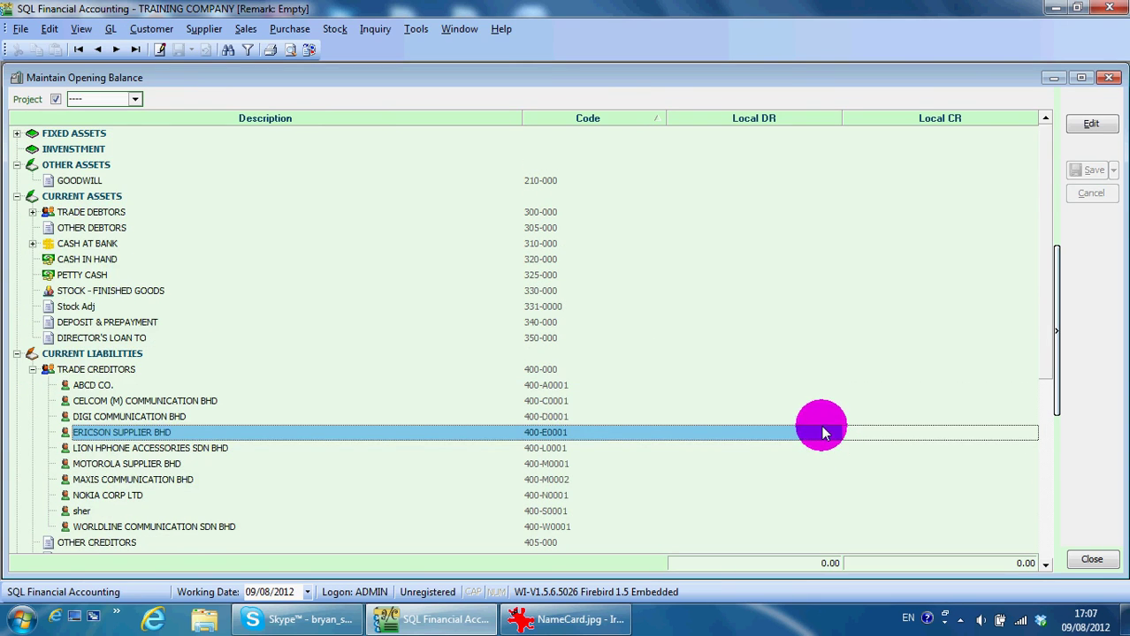
Enter 1200 as the Local DR opening balance of the MAYBANK account under Cash at Bank.
left_click(32, 243)
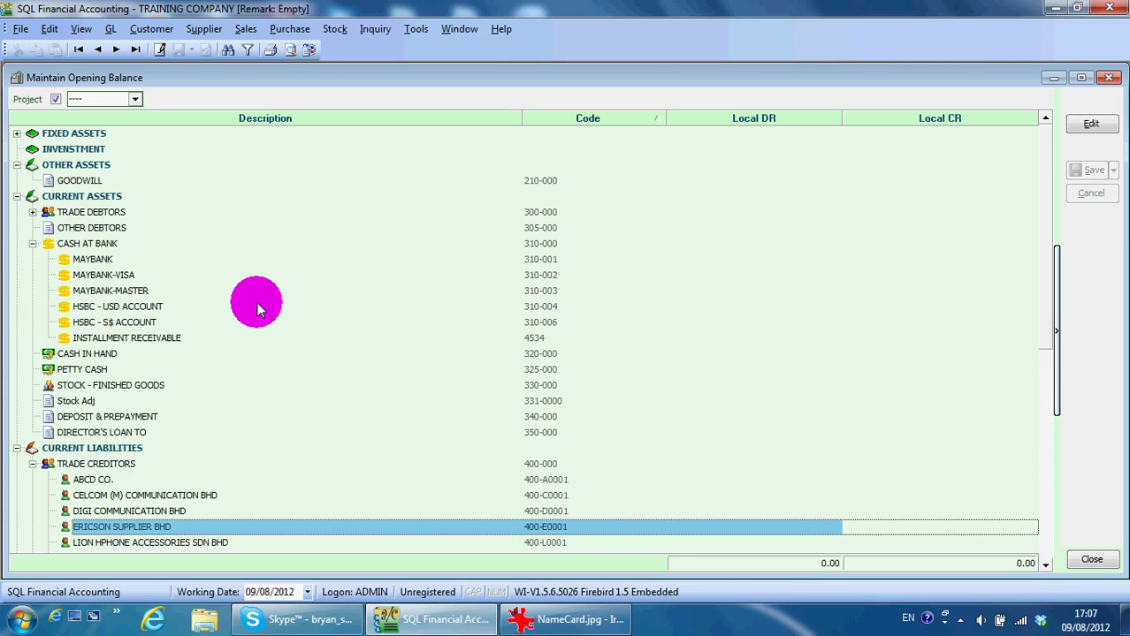
left_click(77, 265)
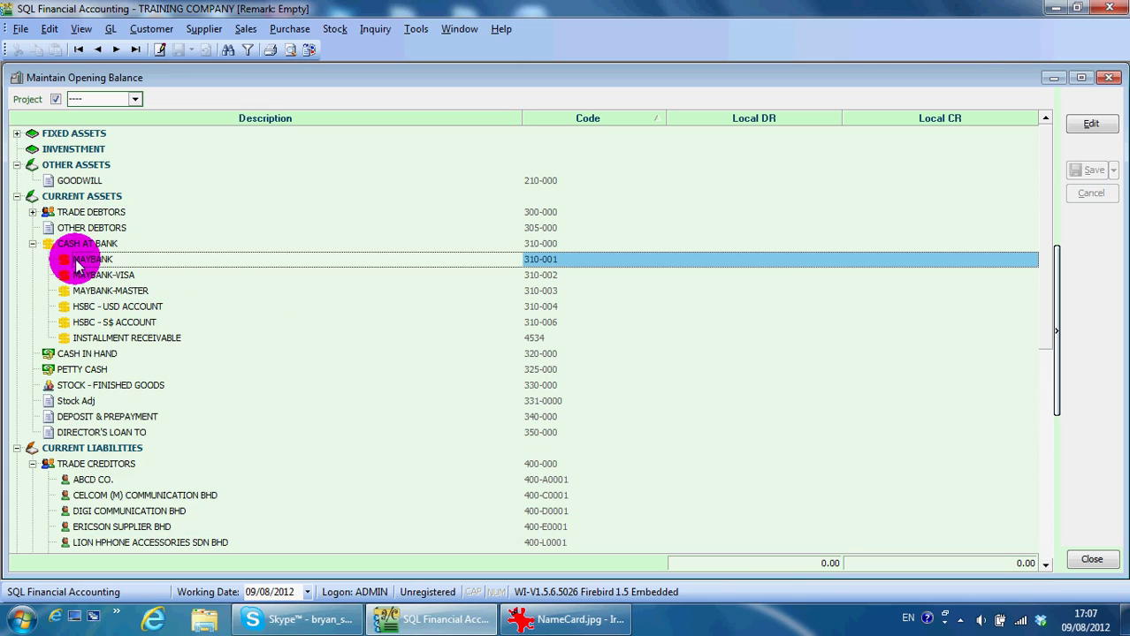
left_click(775, 262)
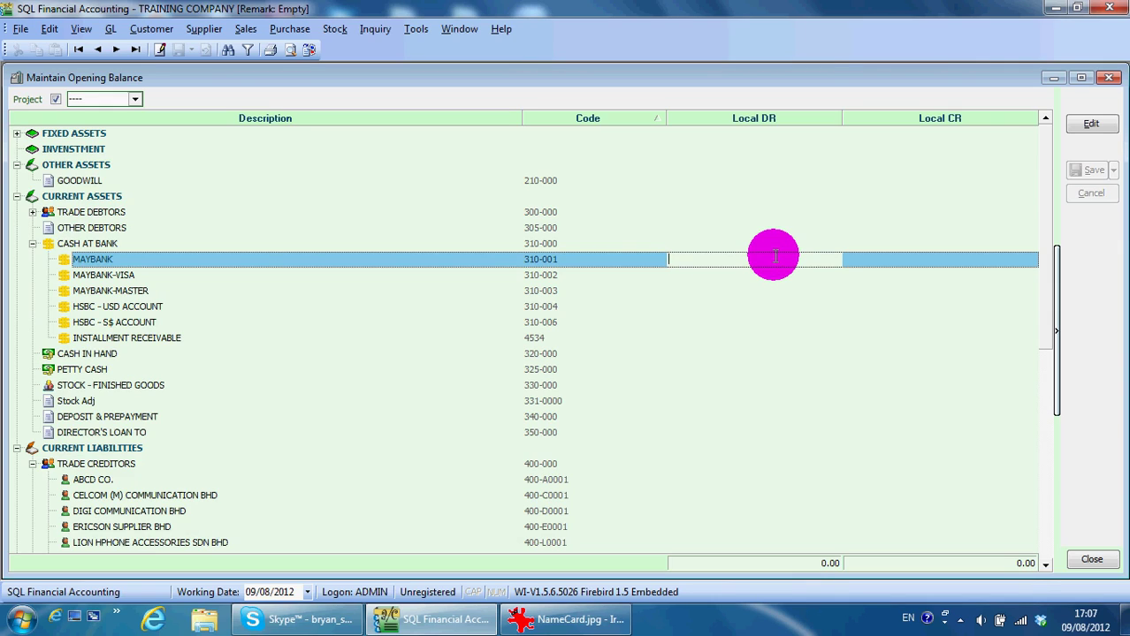
left_click(1089, 124)
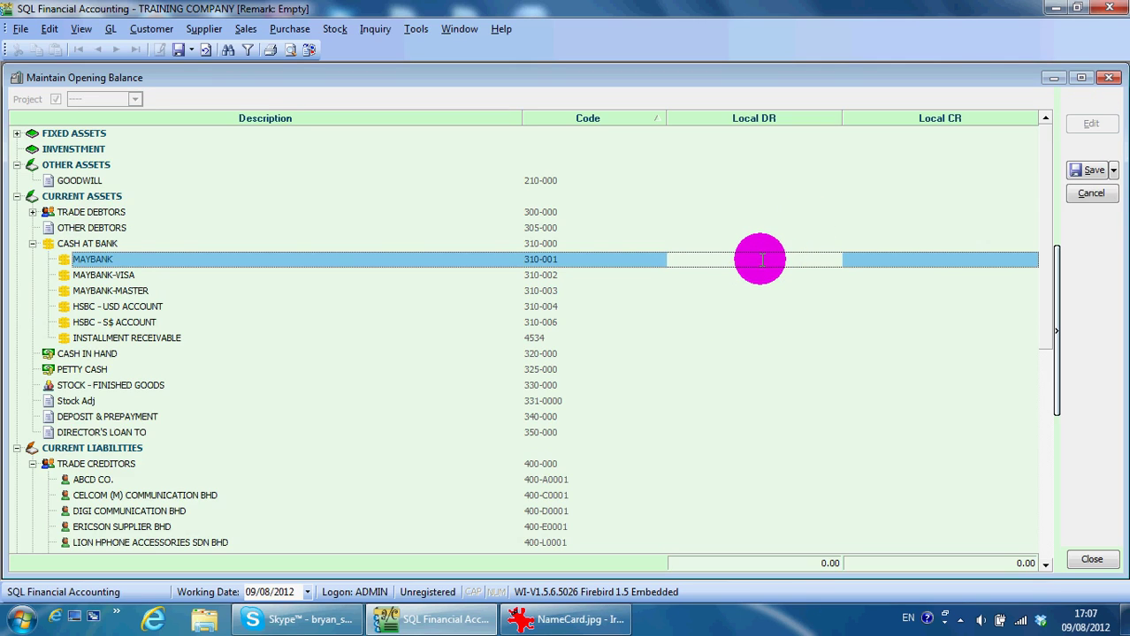
type("1200")
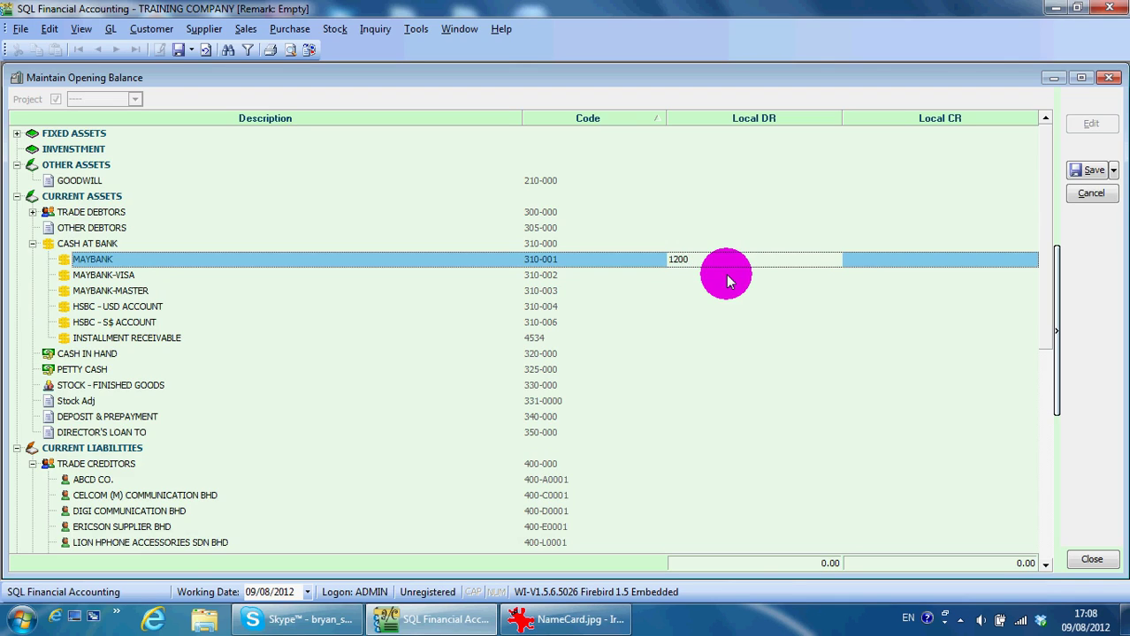
left_click(739, 246)
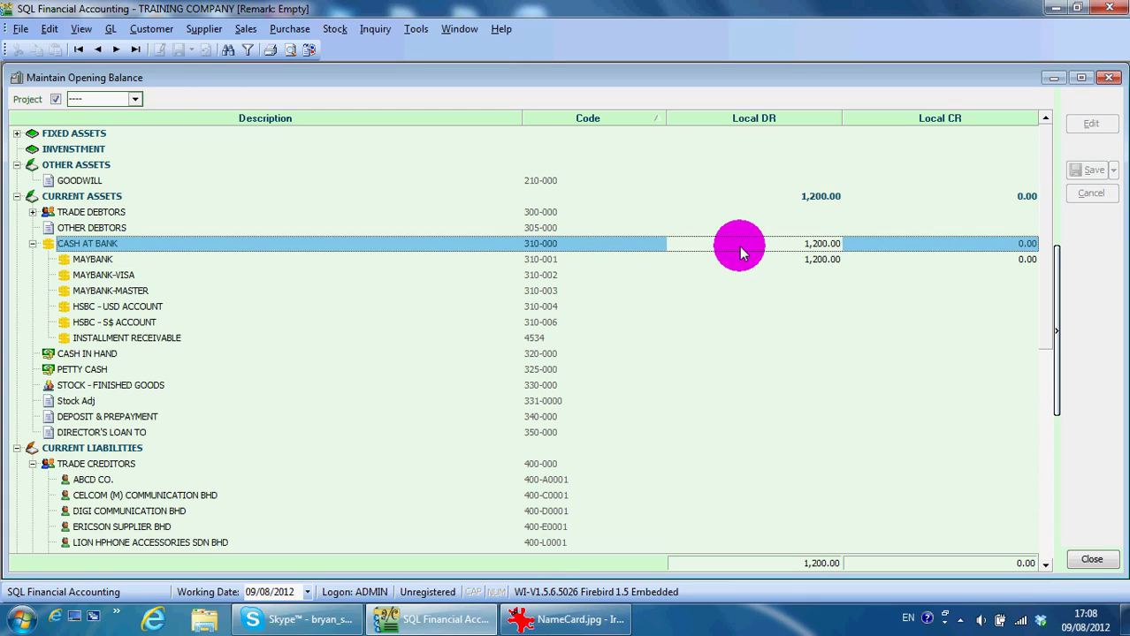
Look through the bank, trade creditor and accrual opening balance rows, and expand Trade Debtors to view the customer accounts.
left_click(807, 264)
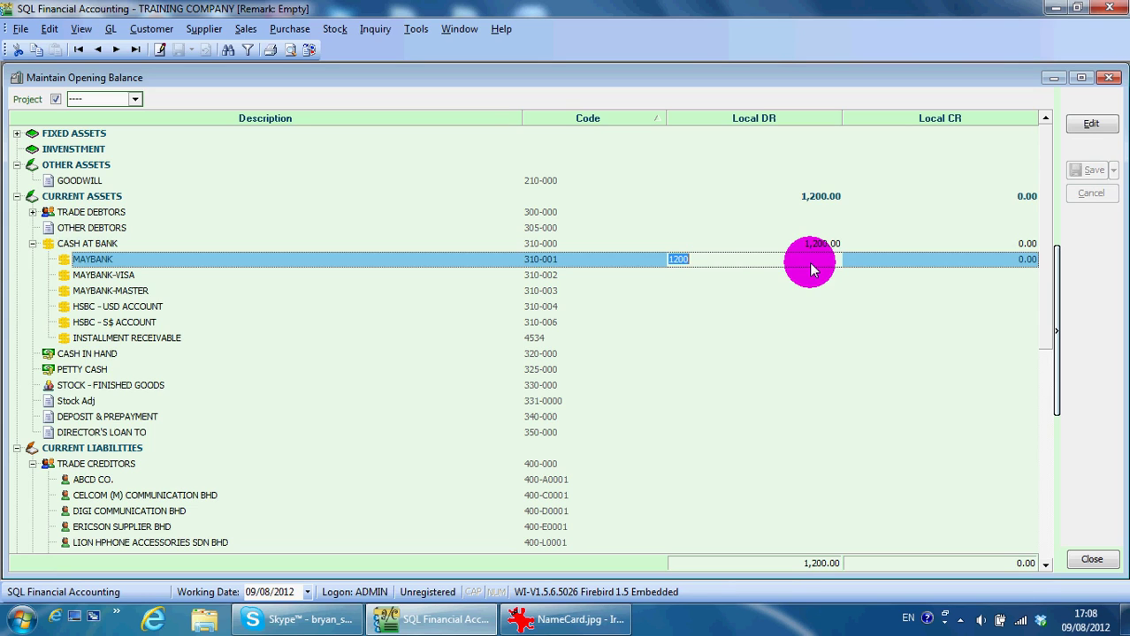
left_click(764, 321)
scroll(767, 321, "down", 2)
scroll(767, 322, "down", 2)
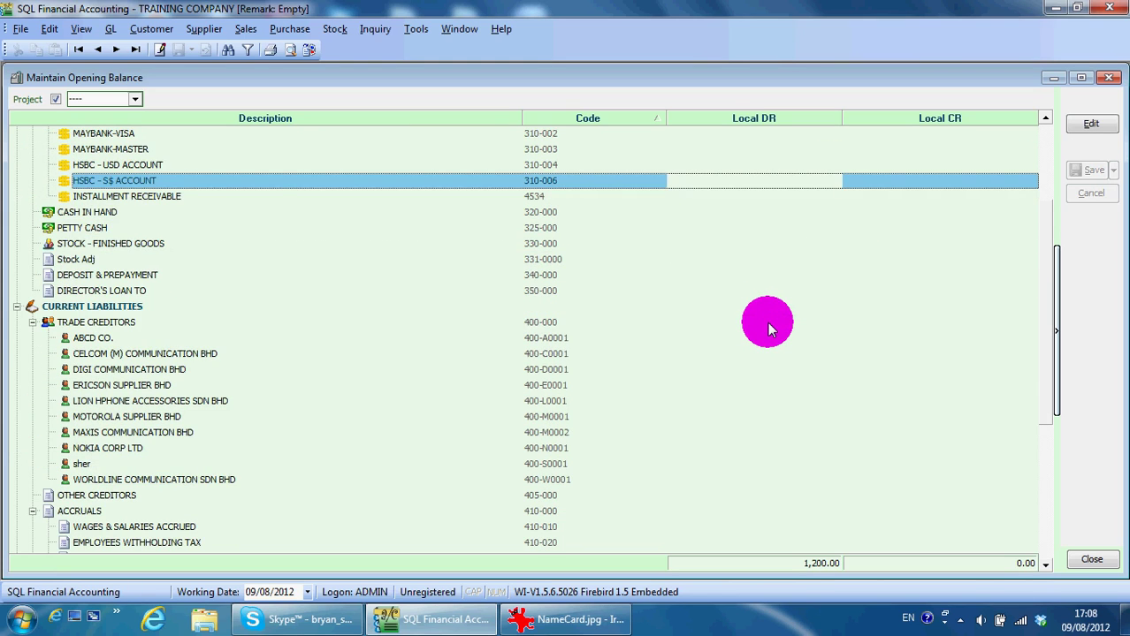
scroll(767, 329, "down", 2)
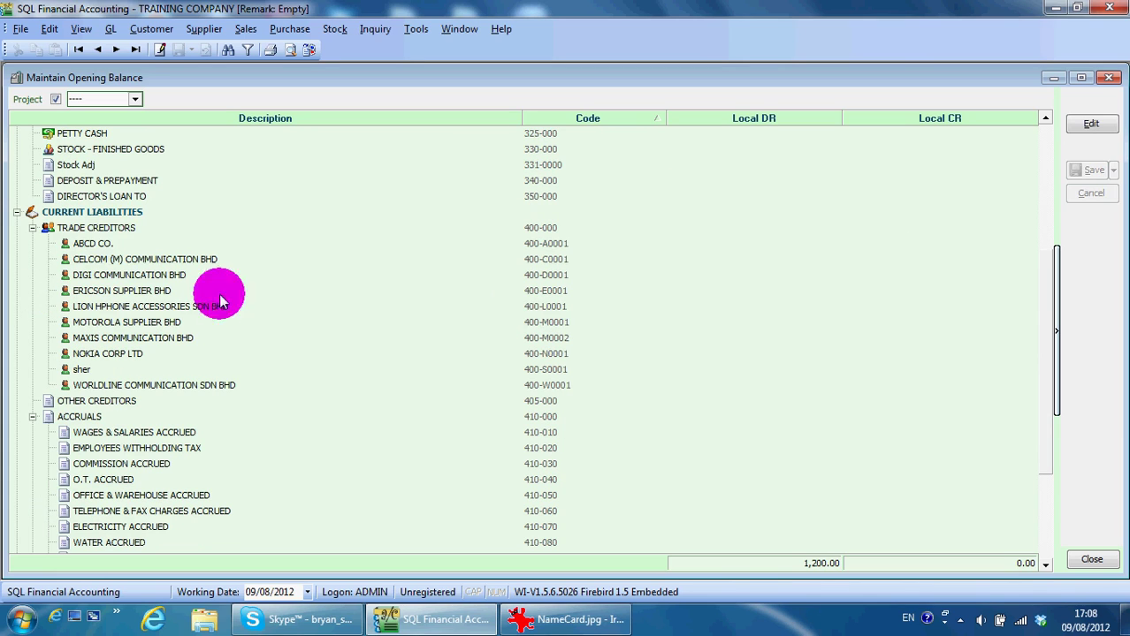
left_click(106, 243)
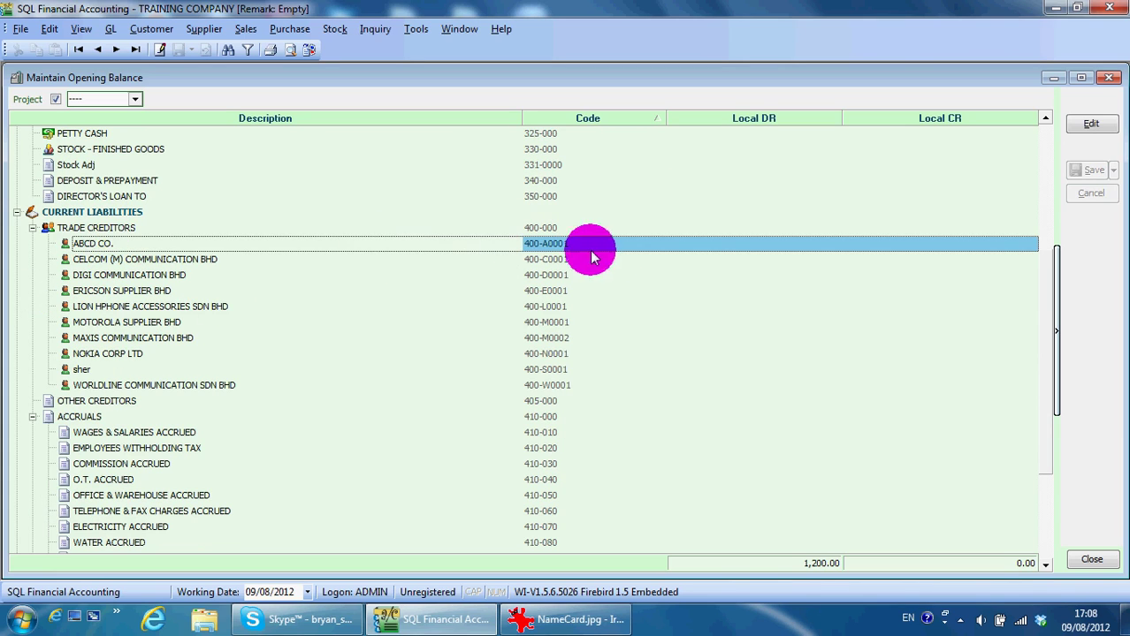
left_click(963, 244)
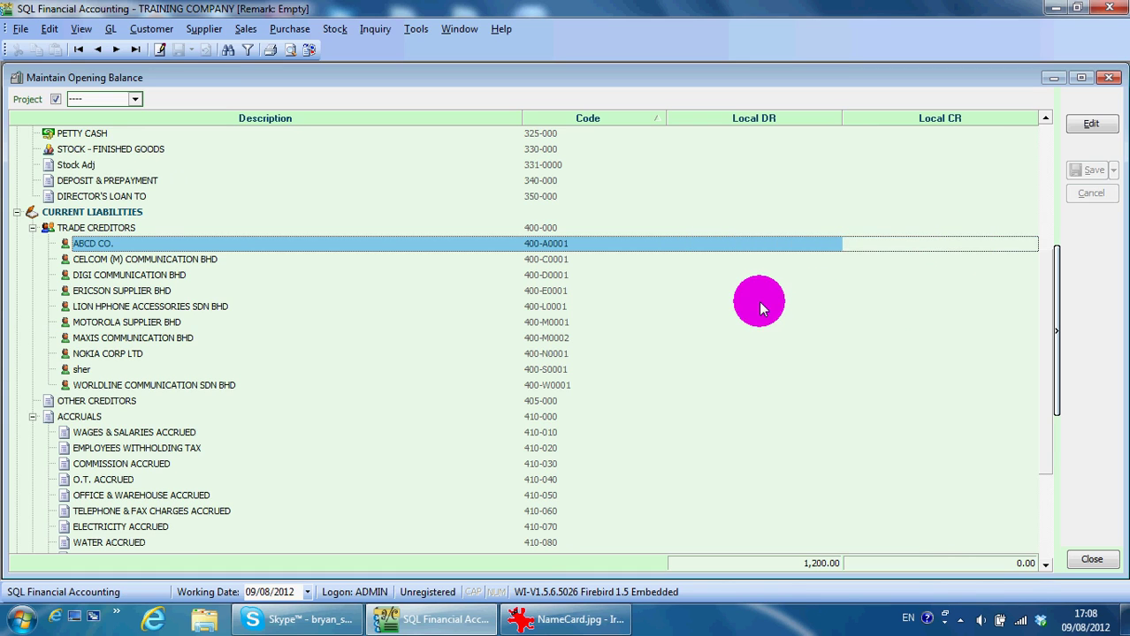
scroll(755, 298, "up", 2)
scroll(756, 309, "down", 3)
scroll(756, 312, "down", 3)
scroll(756, 311, "up", 2)
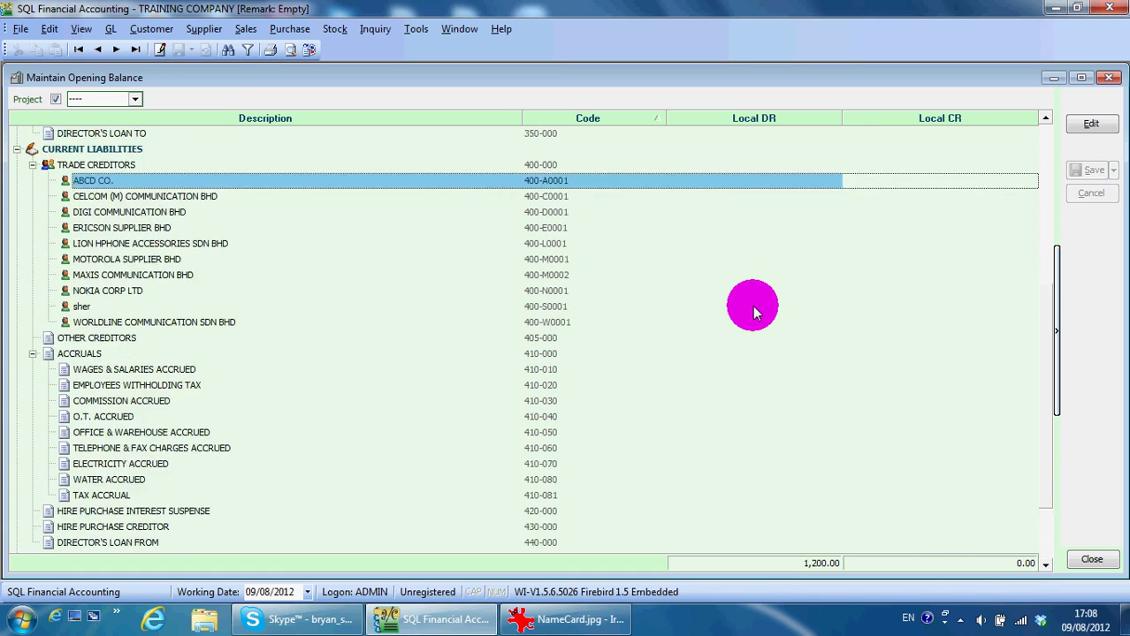
scroll(756, 311, "down", 2)
scroll(756, 312, "up", 2)
scroll(753, 311, "up", 6)
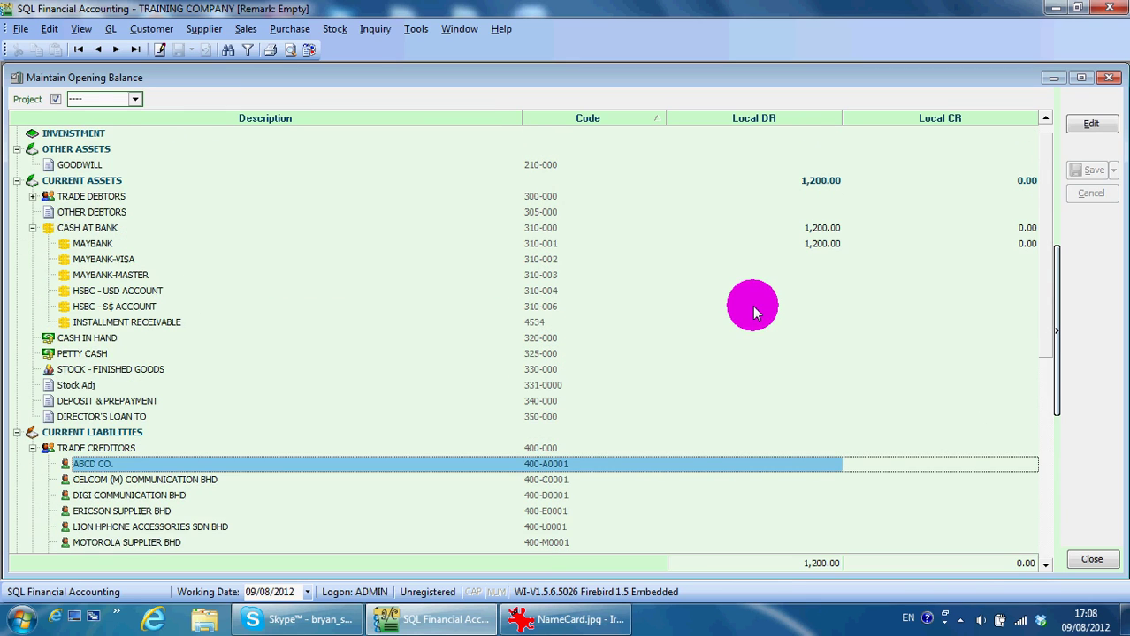
left_click(32, 198)
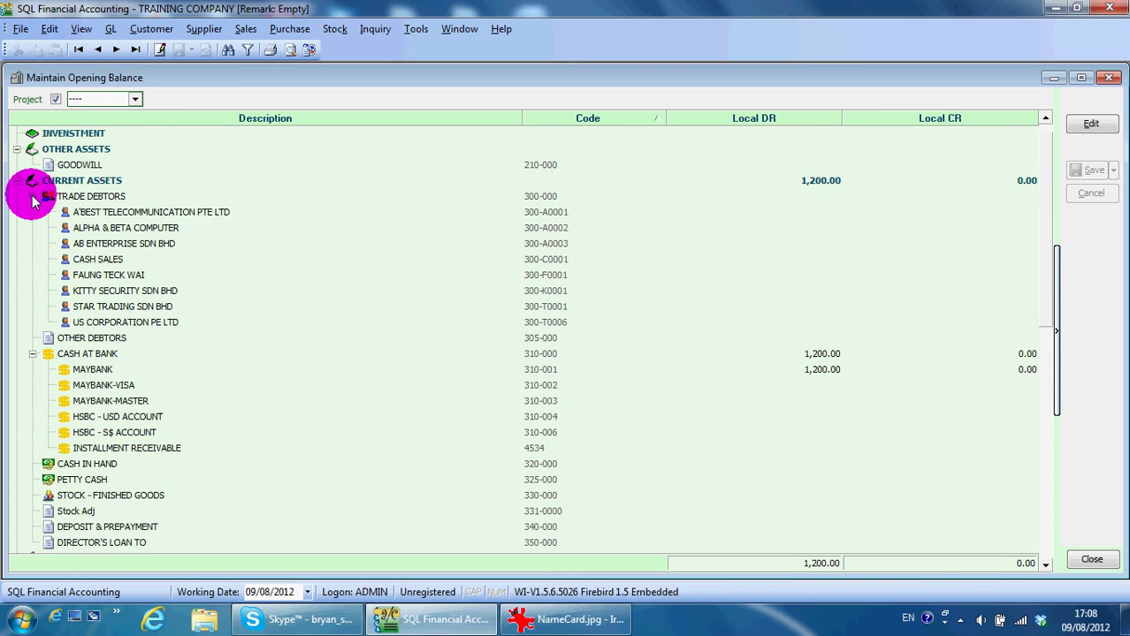
left_click(845, 228)
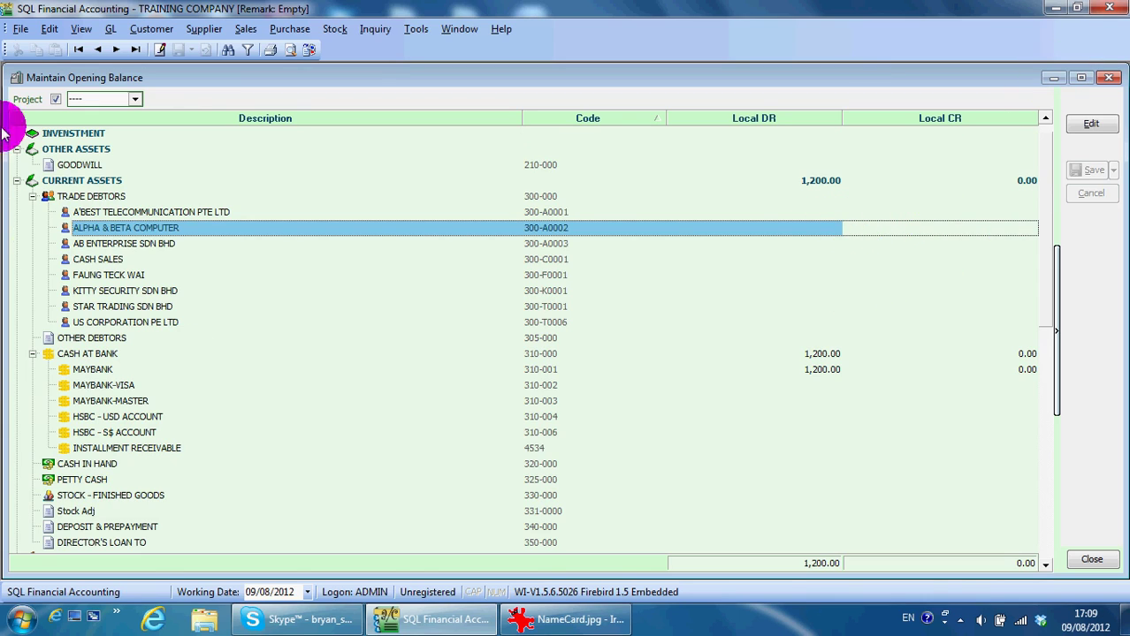
Create a new customer invoice for KITTY SECURITY SDN BHD in a maximized Customer Invoice Entry window.
left_click(142, 33)
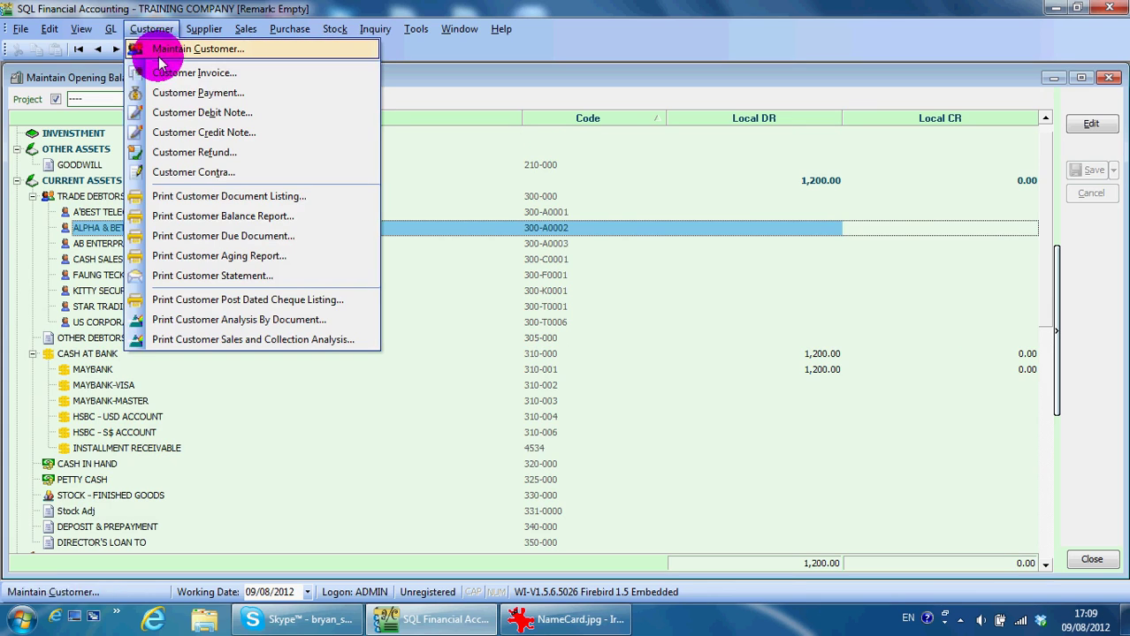
left_click(156, 71)
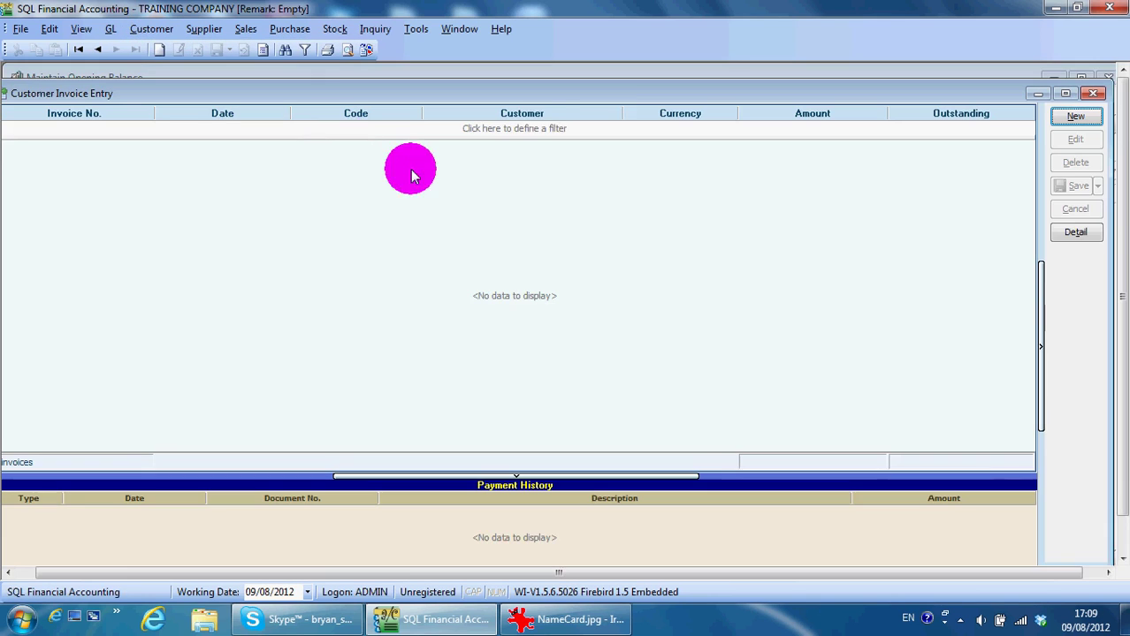
left_click(1084, 121)
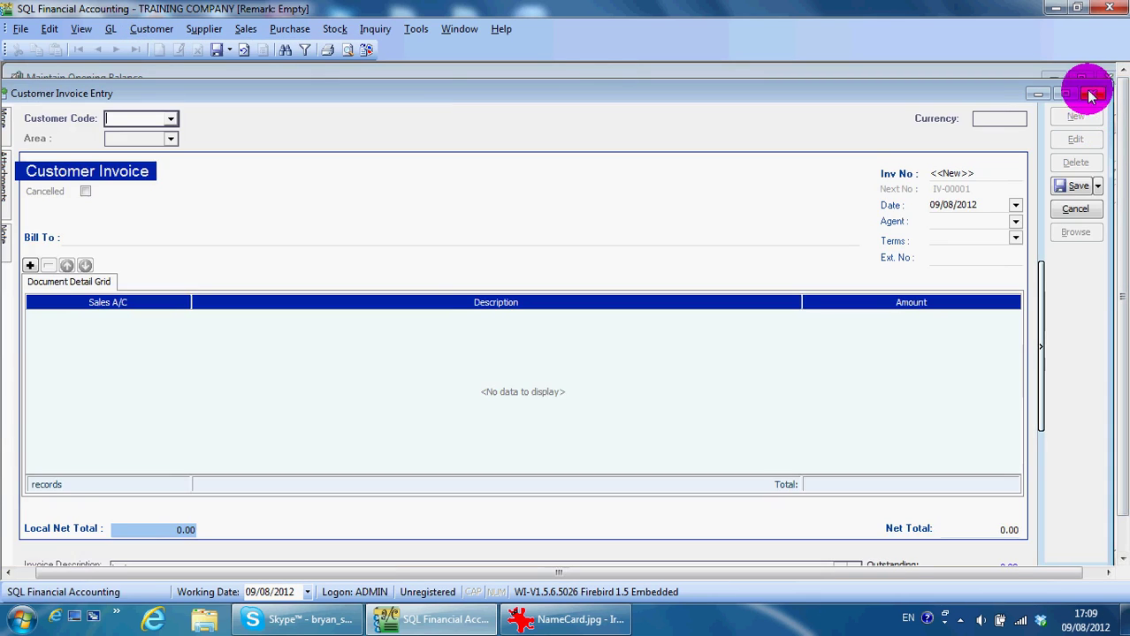
left_click(1067, 93)
type("300")
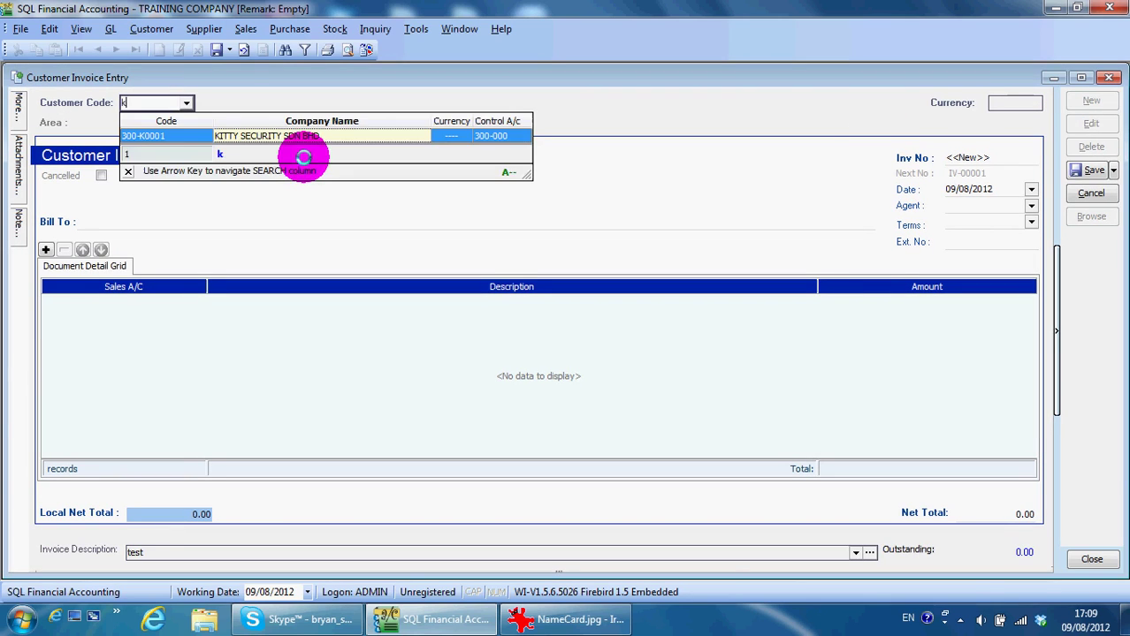
key("Return")
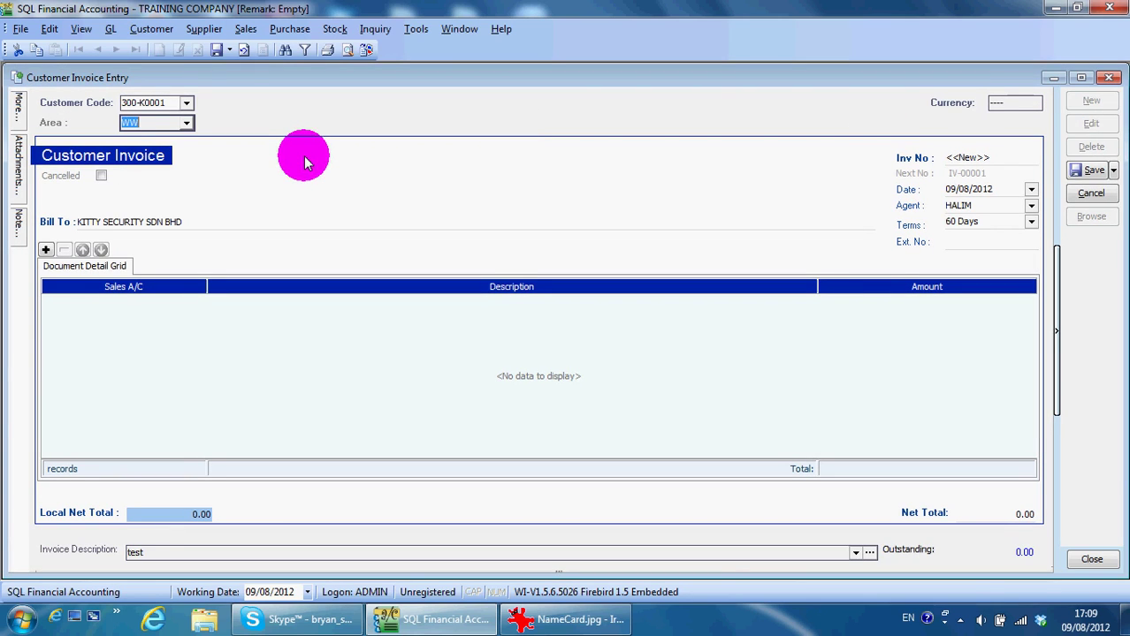
Set the customer invoice date to 09/08/2011, before the system conversion date.
left_click(966, 189)
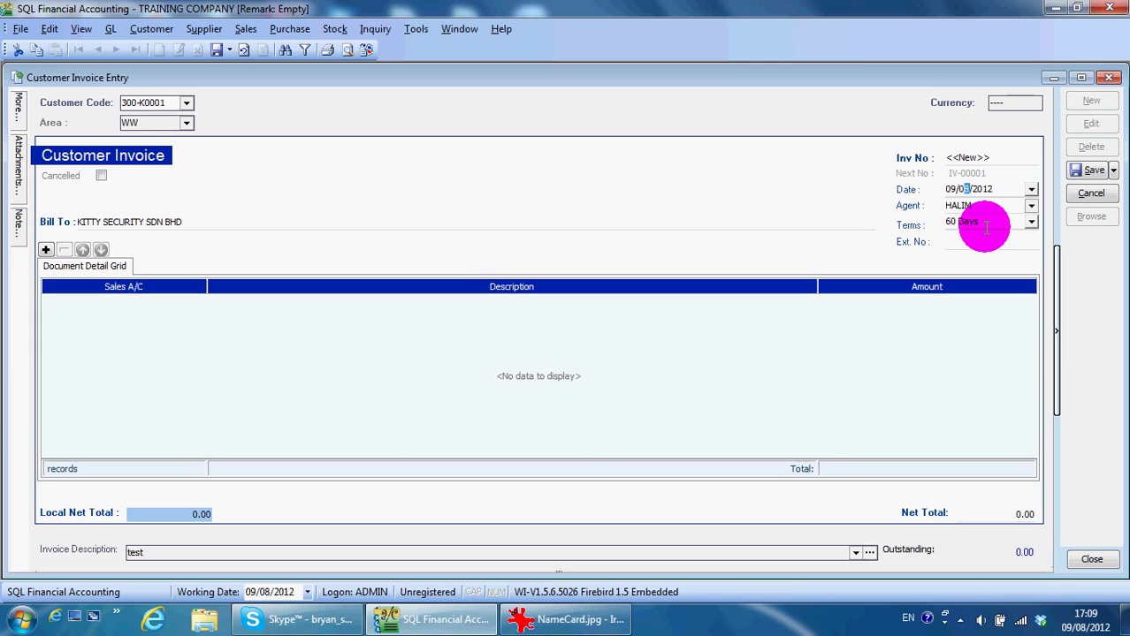
key("Right")
key("Right")
key("Right")
key("Right")
type("1")
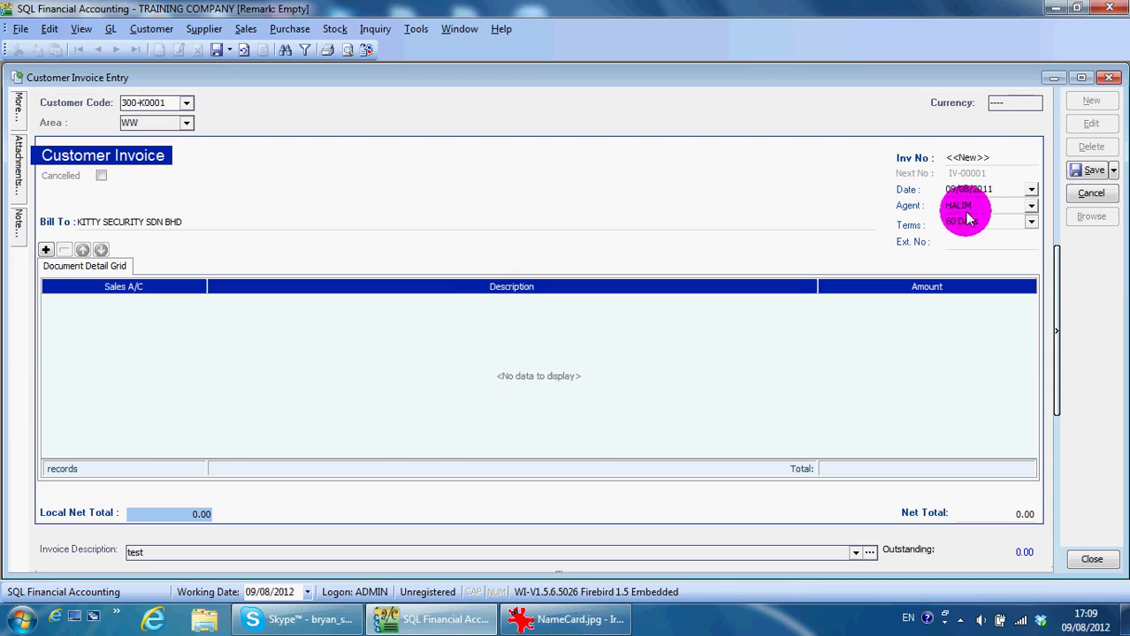
left_click(977, 206)
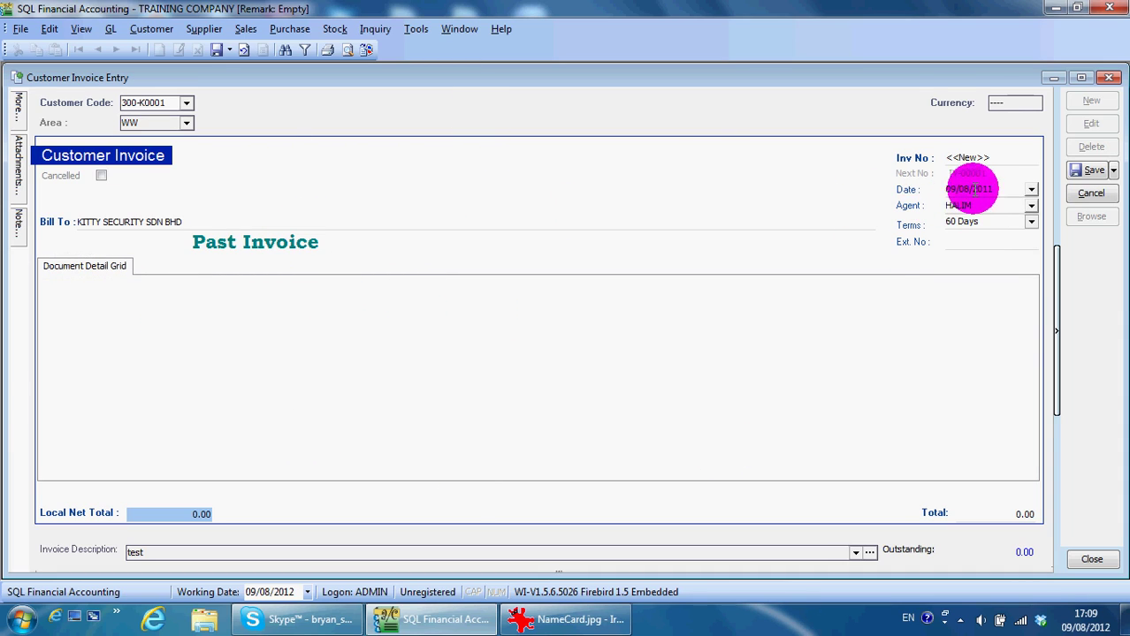
Set the past customer invoice's total to 1050, save the invoice and close the Customer Invoice Entry window.
left_click(977, 513)
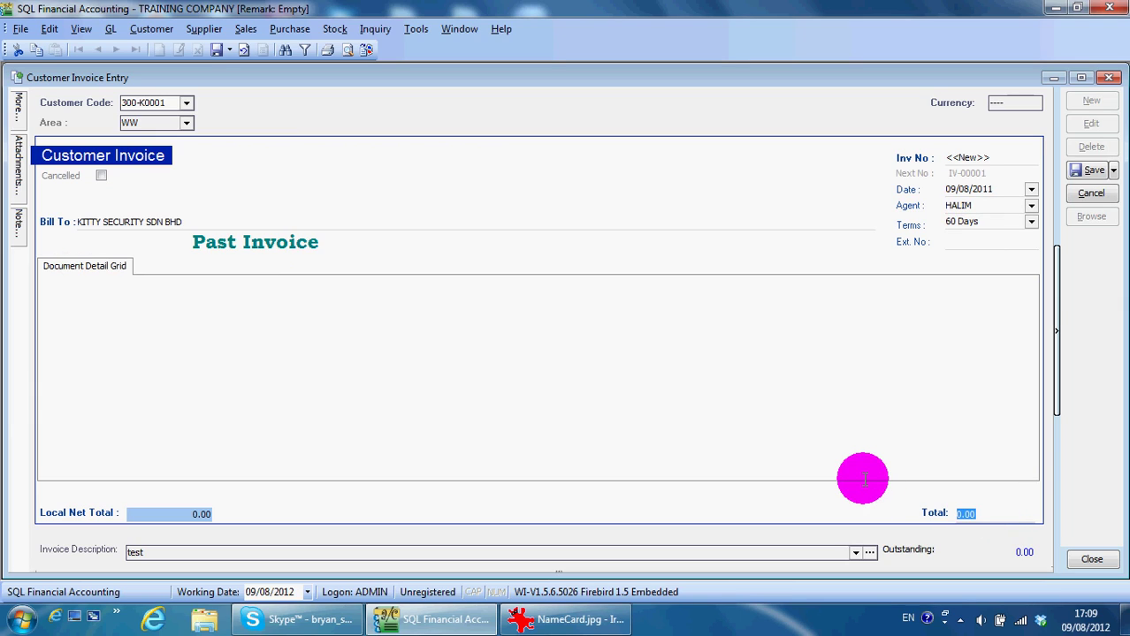
type("100")
key("BackSpace")
type("50")
key("Tab")
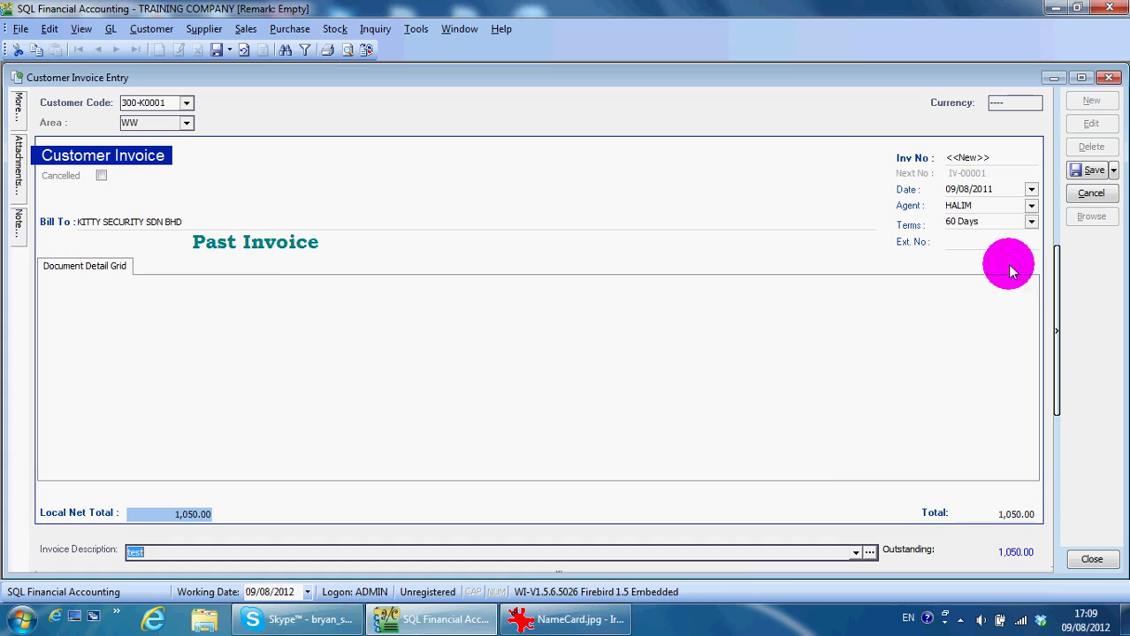
left_click(1091, 169)
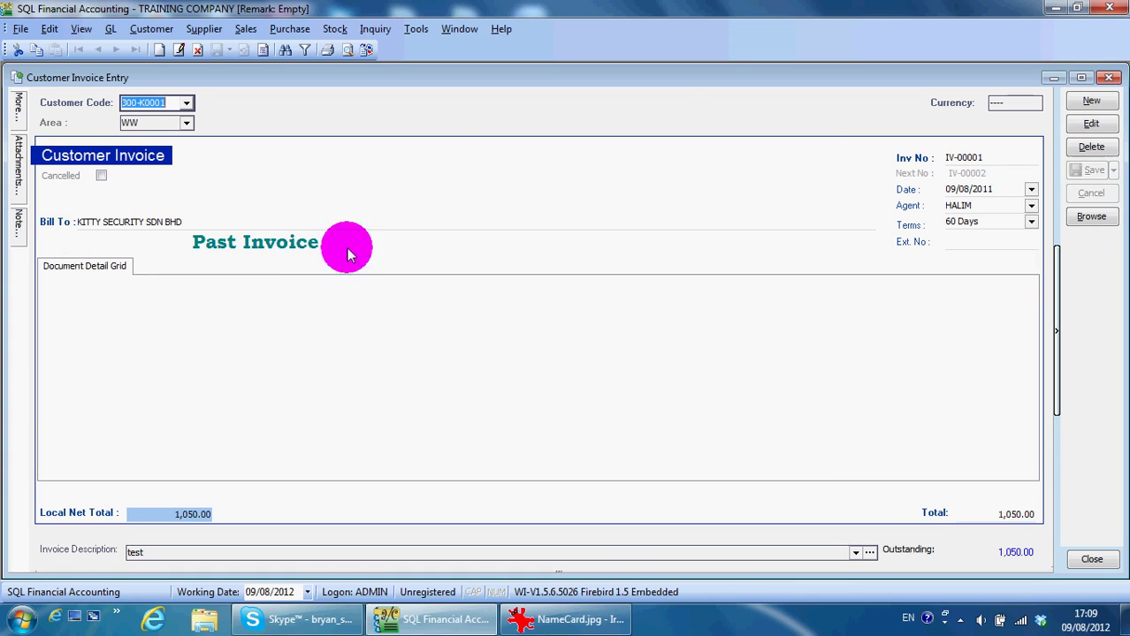
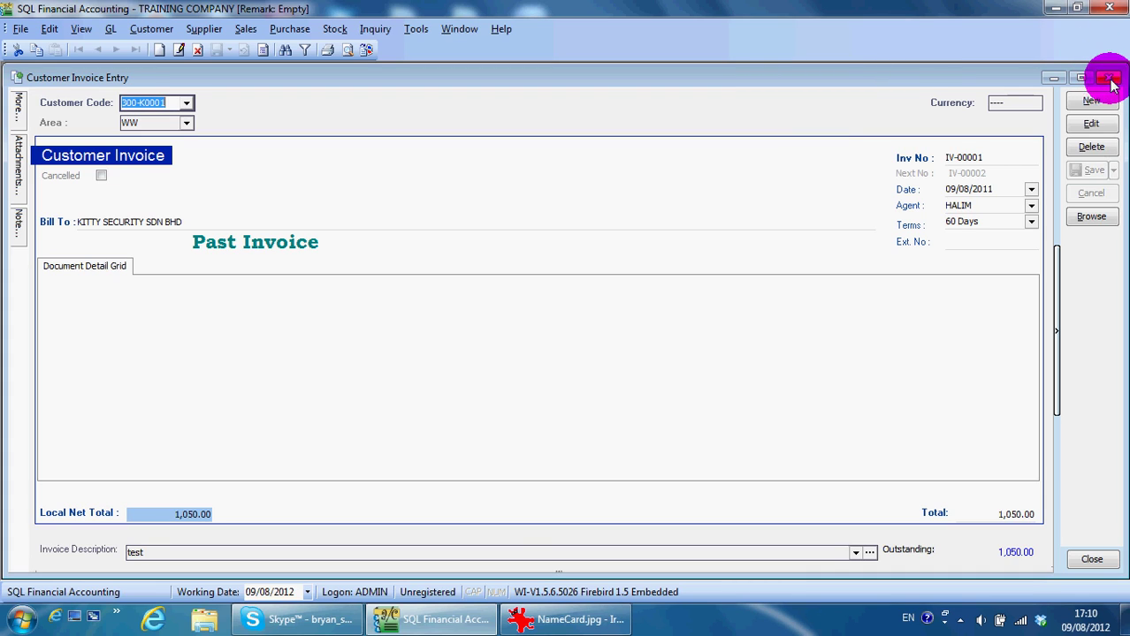
left_click(1112, 82)
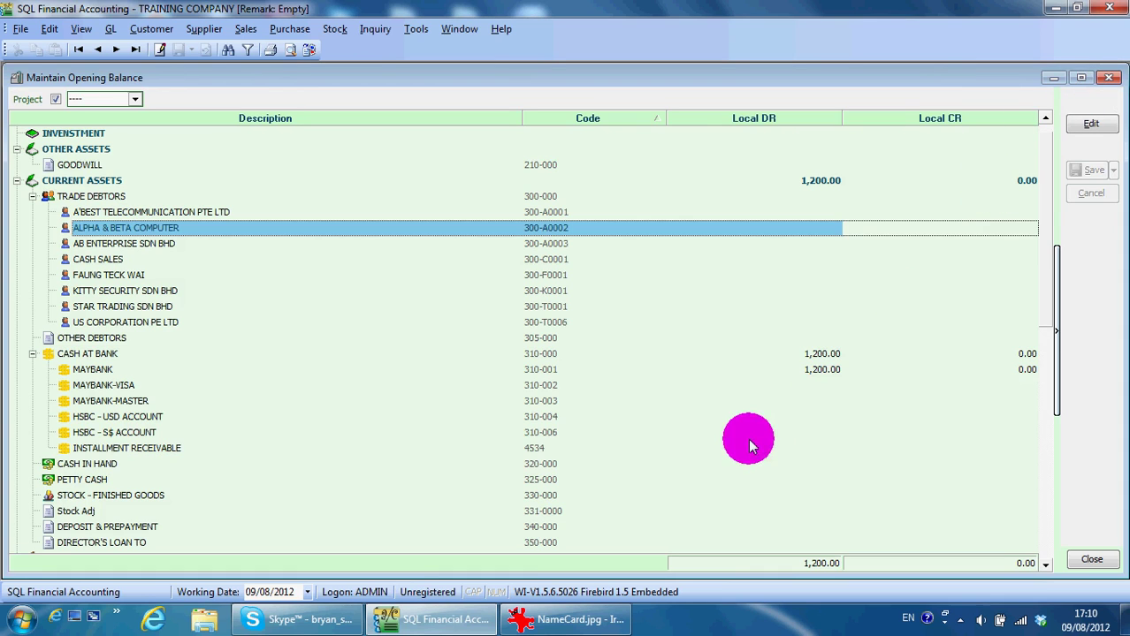
Reopen Maintain Opening Balance and examine the KITTY SECURITY SDN BHD balance under Trade Debtors in Current Assets.
left_click(748, 438)
left_click(1107, 78)
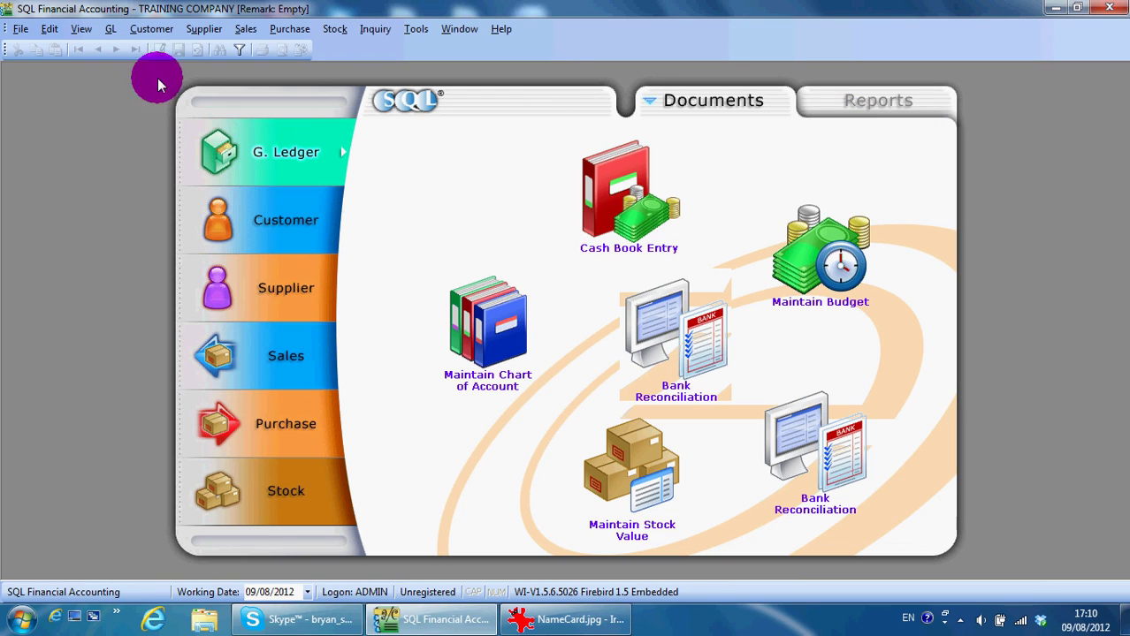
left_click(111, 29)
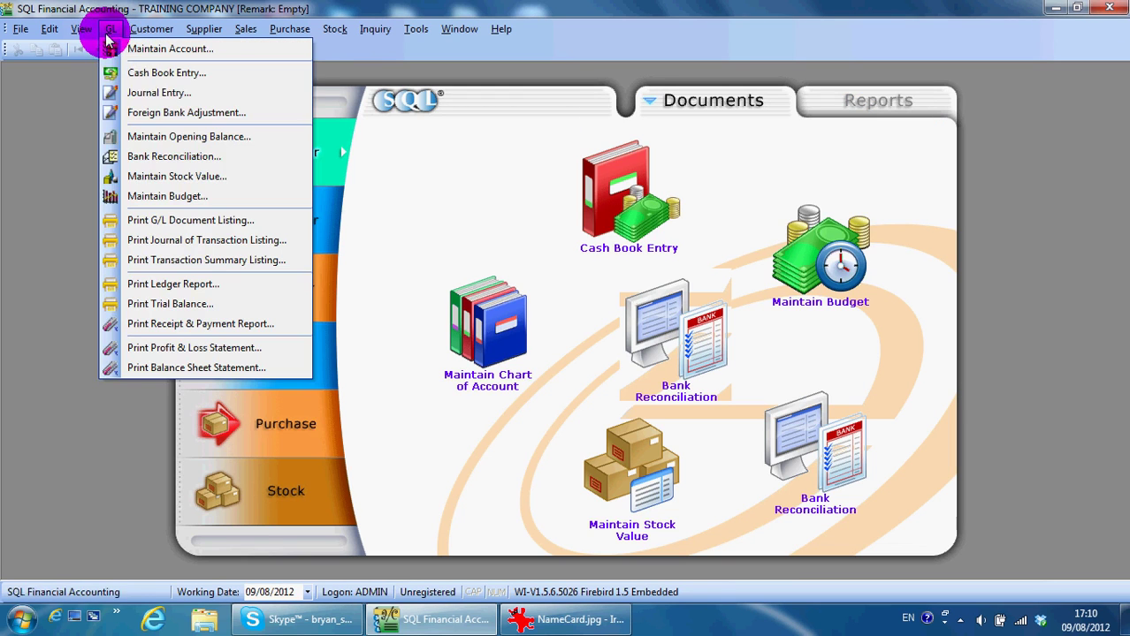
left_click(146, 137)
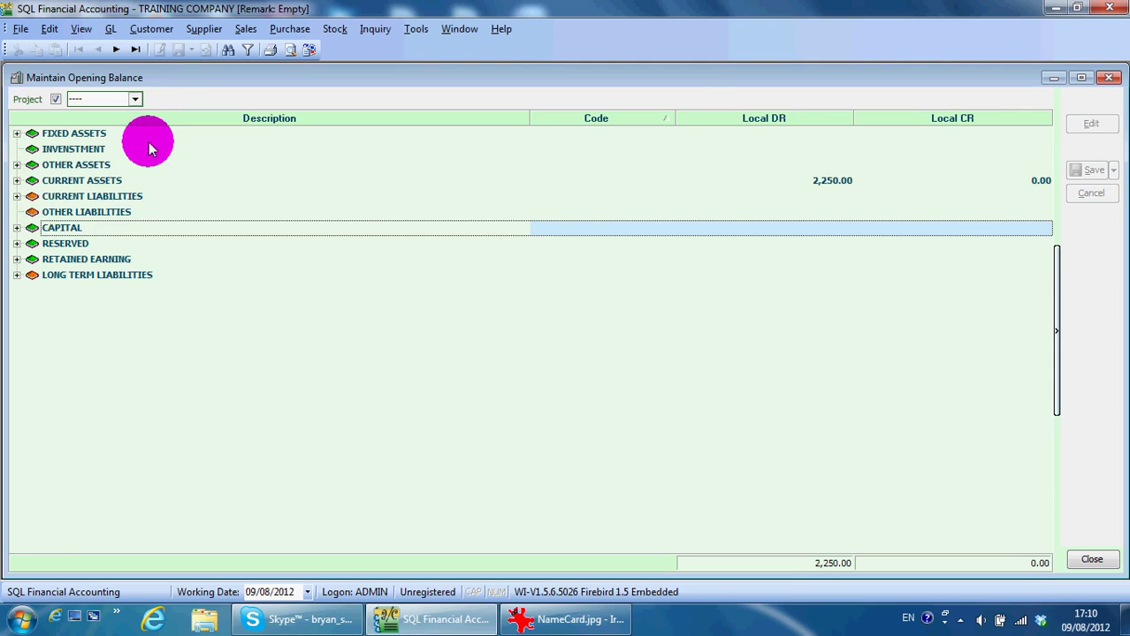
left_click(17, 181)
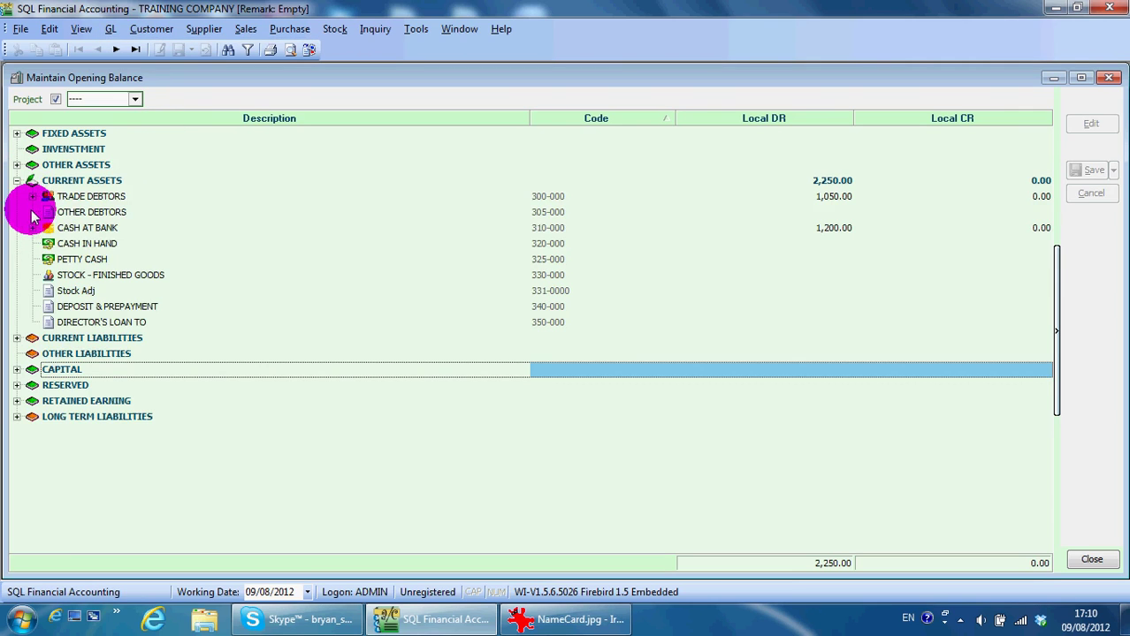
left_click(32, 196)
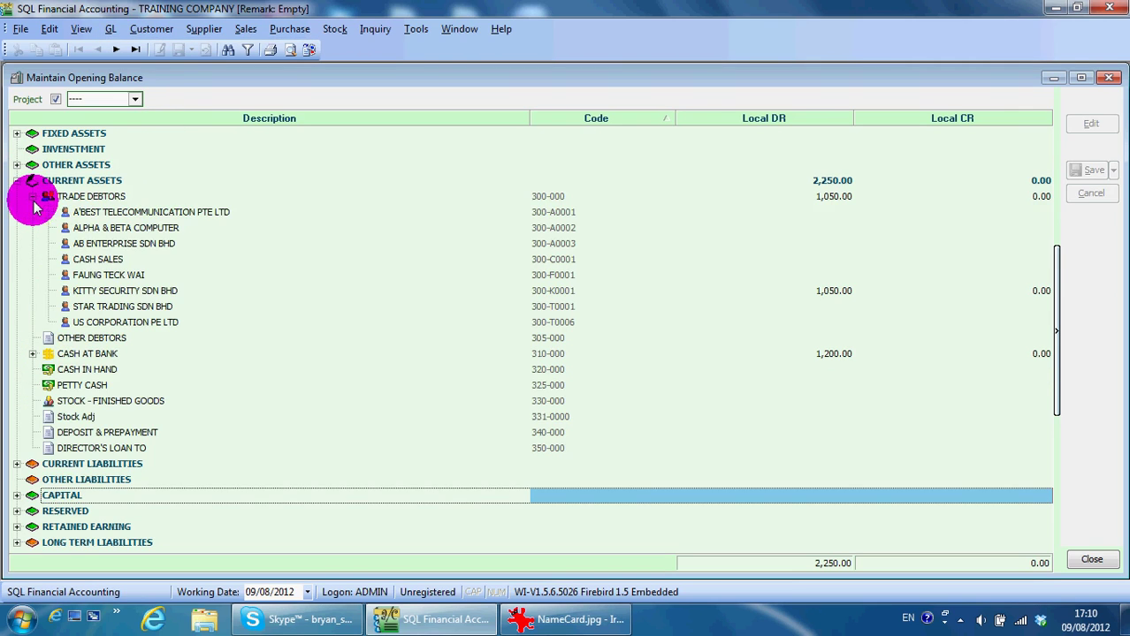
left_click(837, 196)
left_click(842, 292)
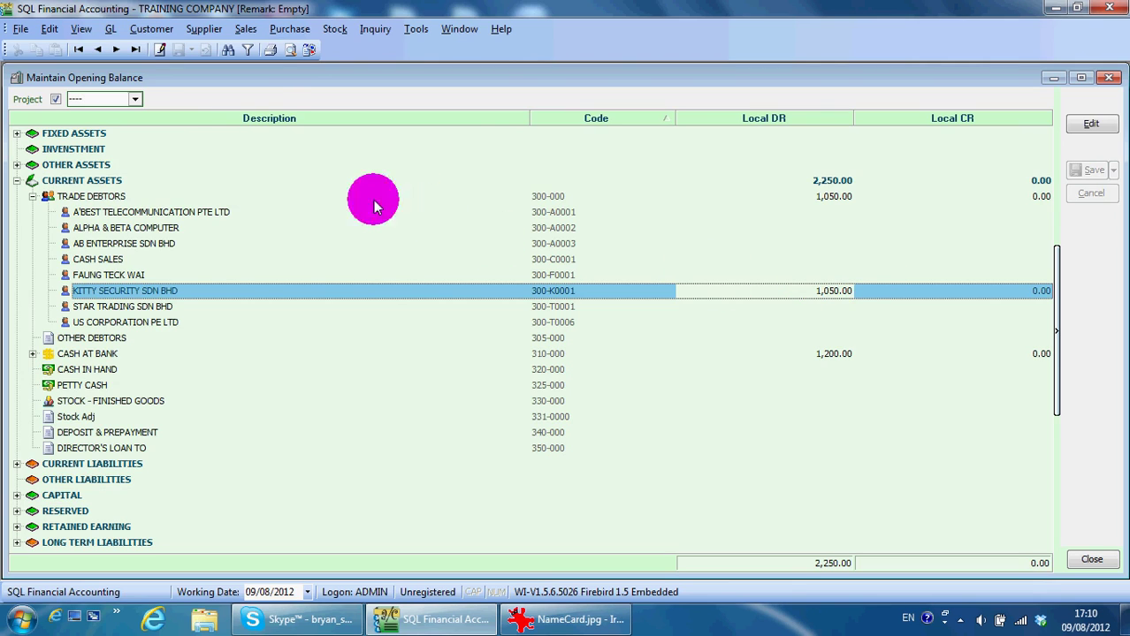
Create a new supplier invoice for MAXIS COMMUNICATION BHD in a maximized Supplier Invoice Entry window.
left_click(212, 34)
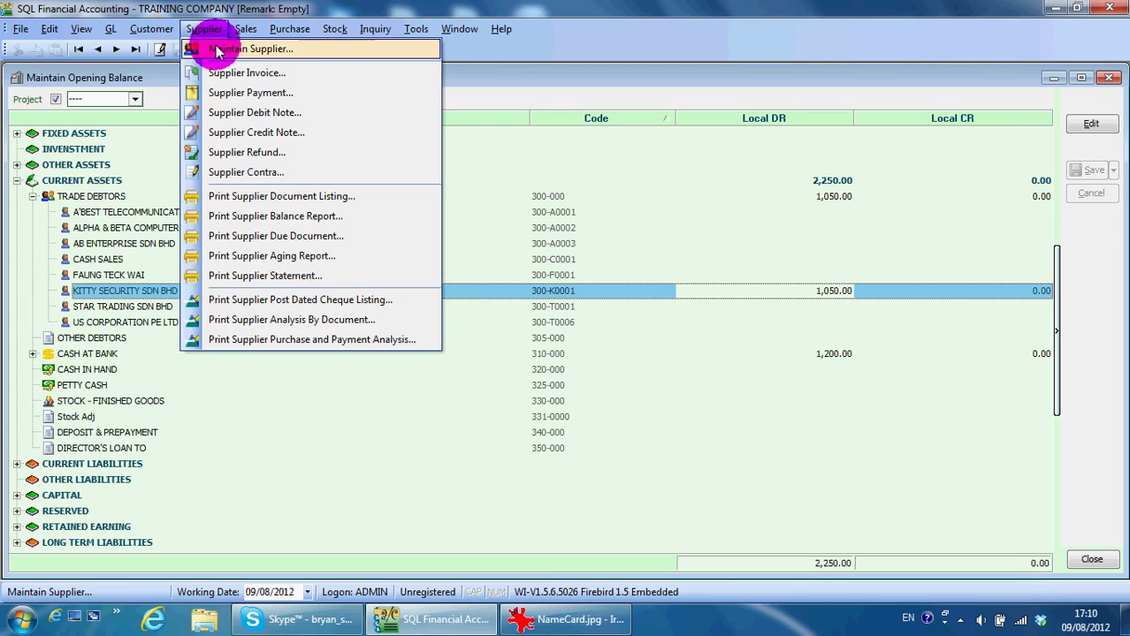
left_click(232, 74)
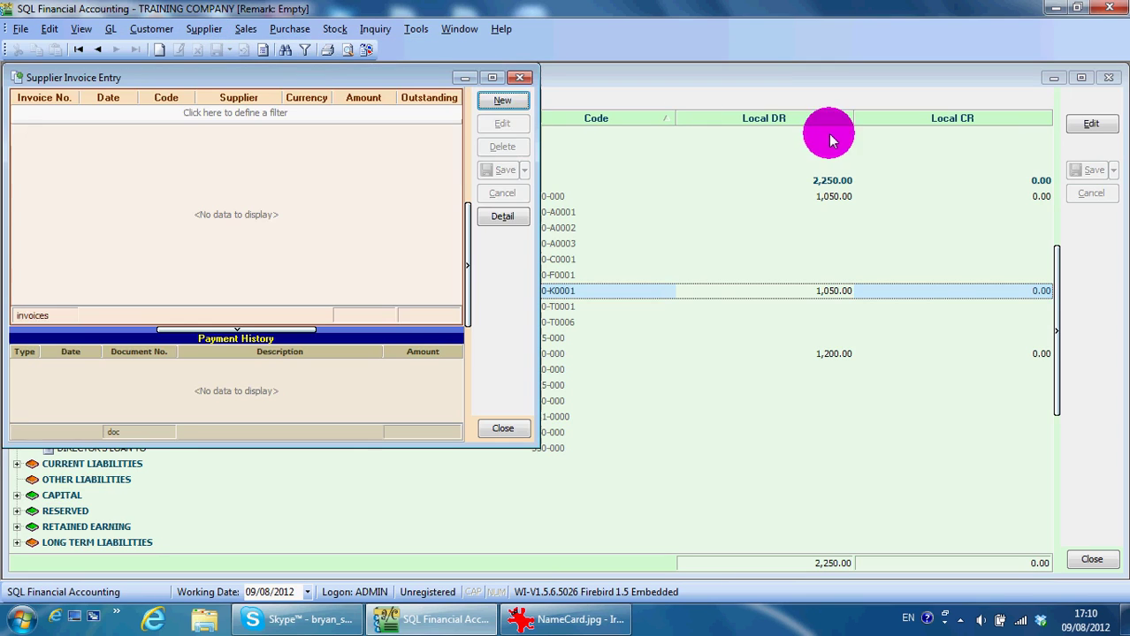
left_click(510, 113)
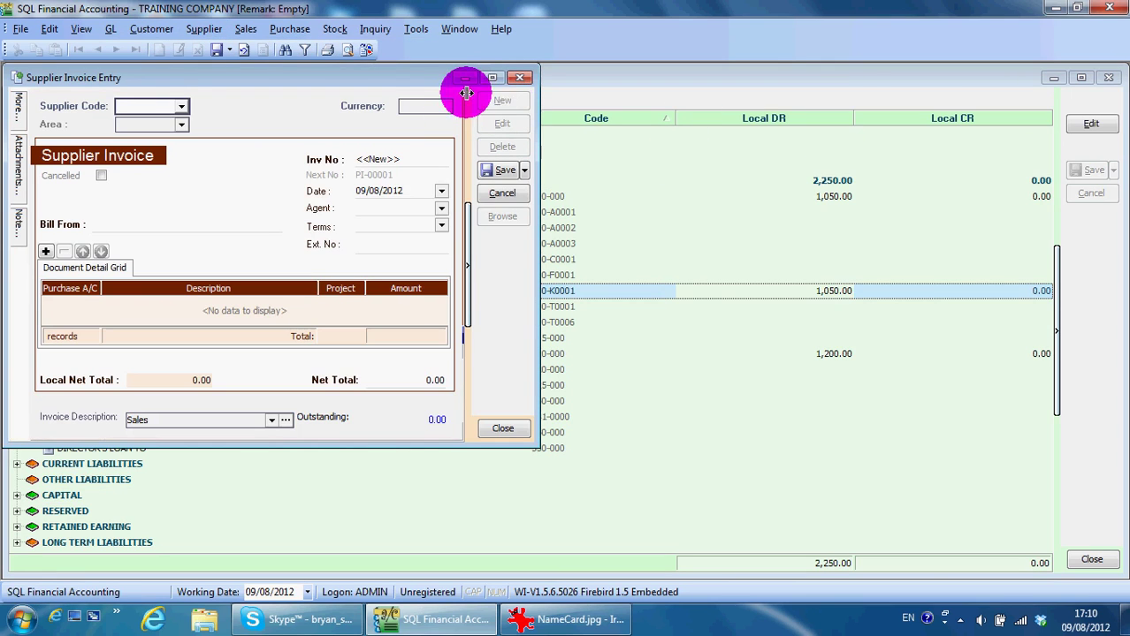
left_click(492, 78)
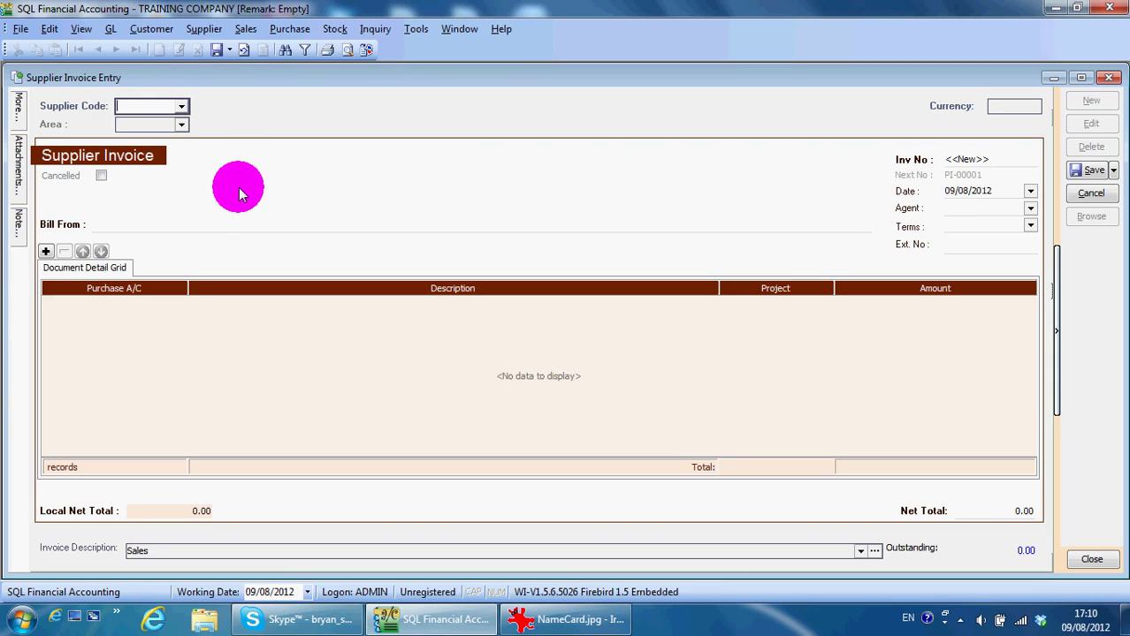
type("maxi")
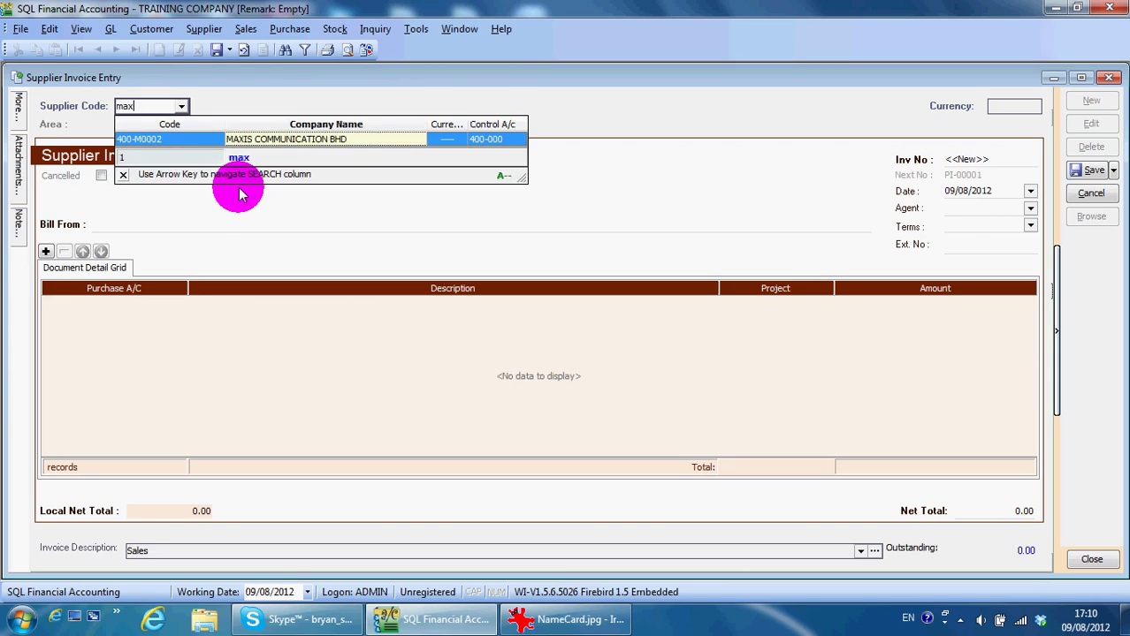
key("Return")
left_click(146, 300)
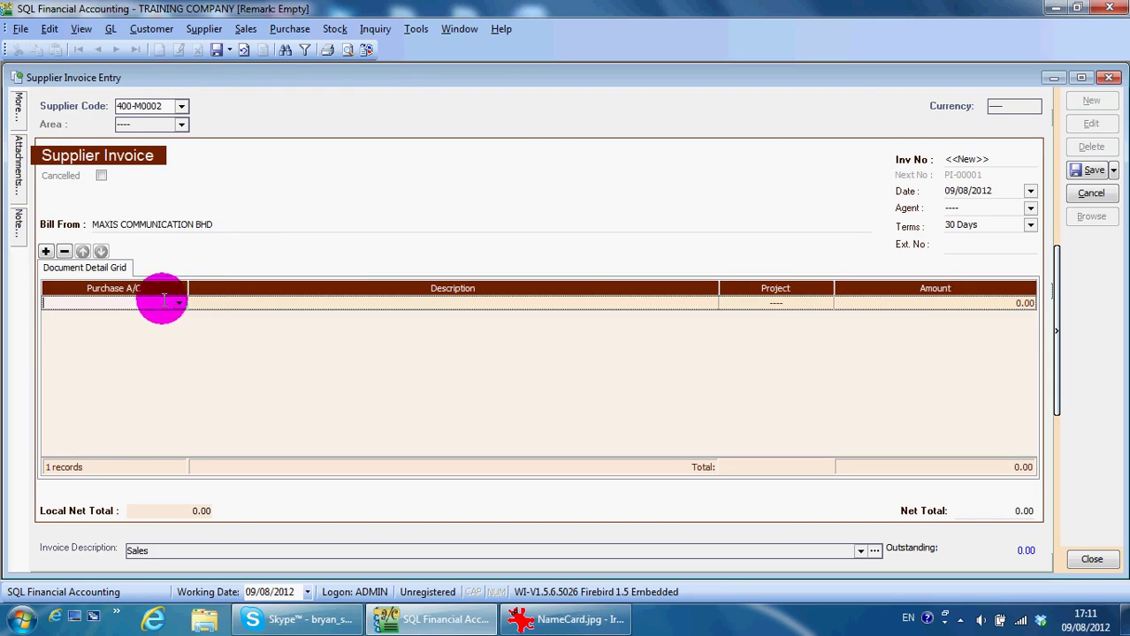
Set the supplier invoice date to 09/08/2011, before the system conversion date.
left_click_drag(977, 191, 988, 191)
type("2011")
key("Tab")
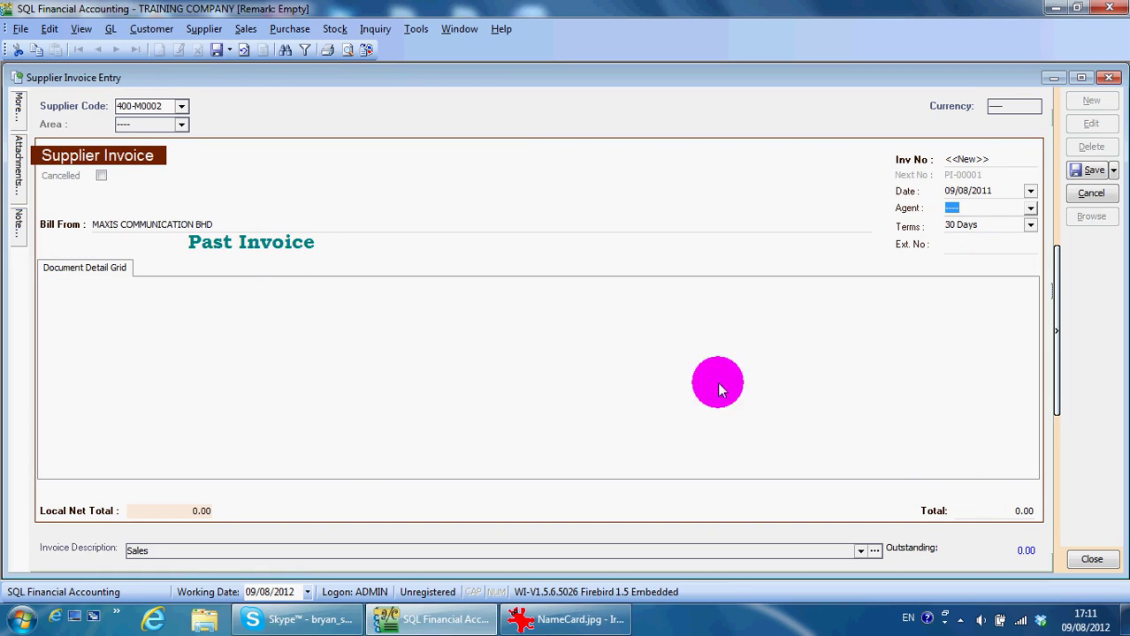
Set the past supplier invoice's total to 300, save the invoice and close the Supplier Invoice Entry window.
left_click(975, 511)
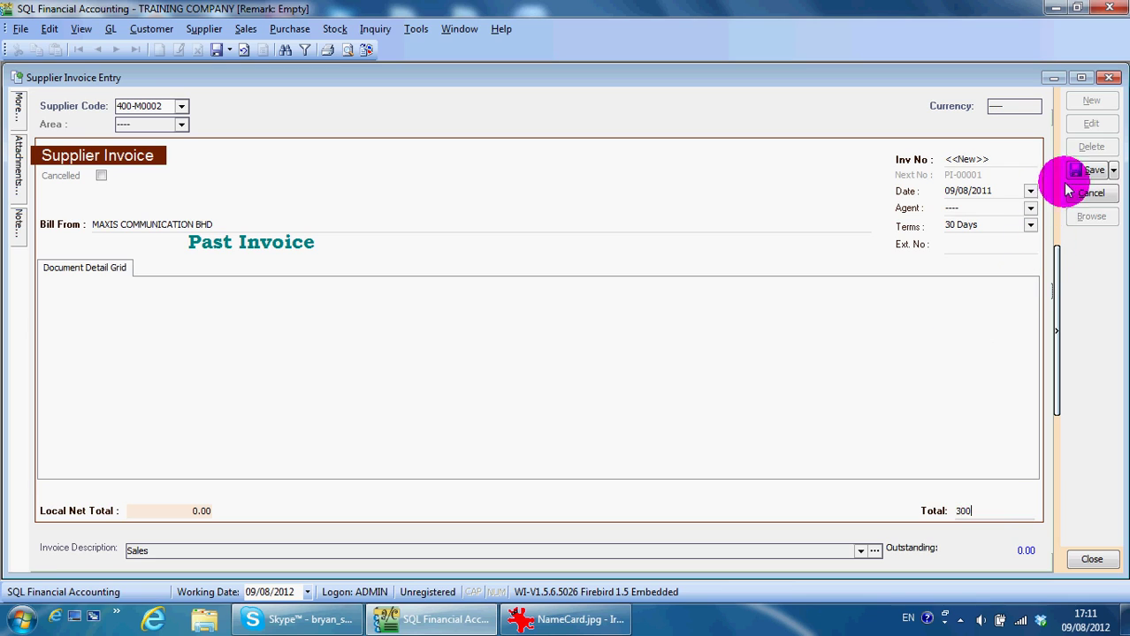
left_click(1089, 169)
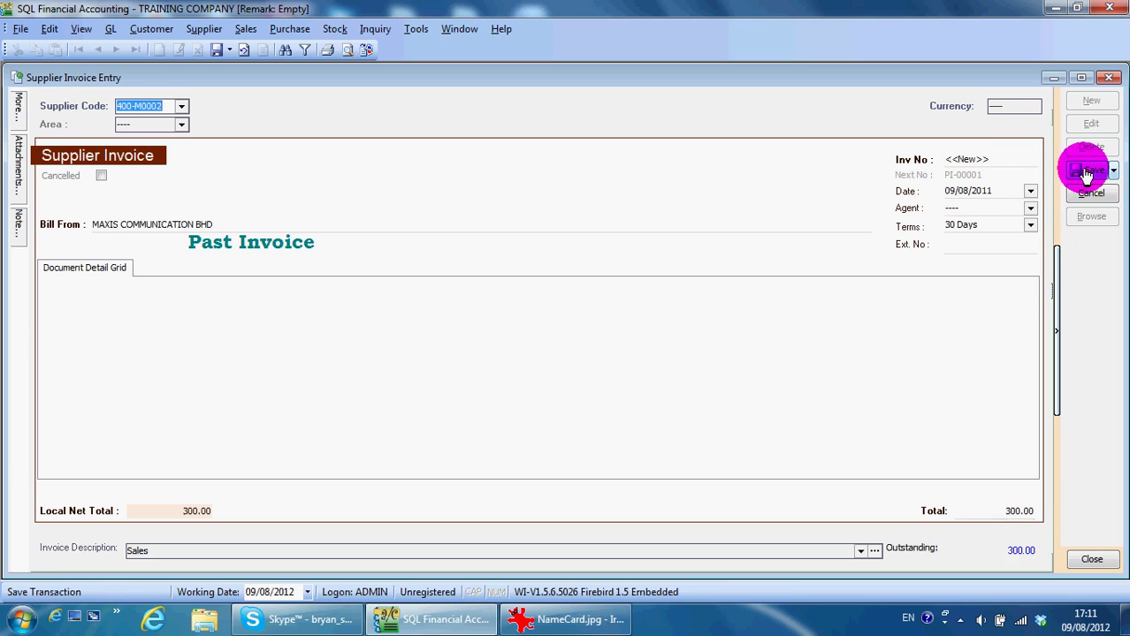
left_click(1112, 81)
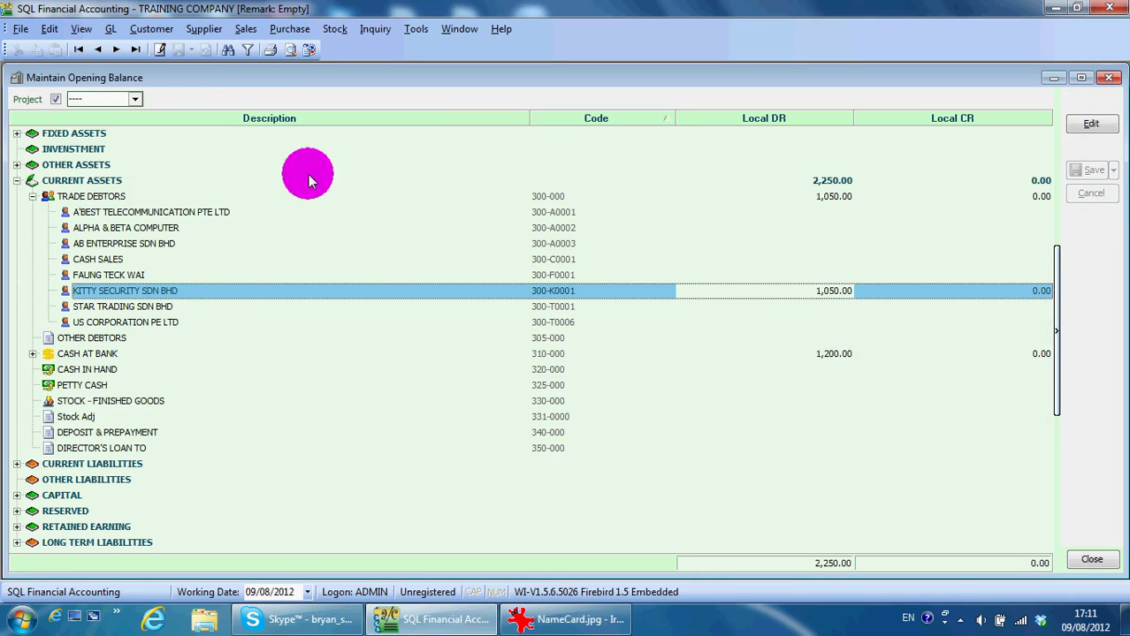
Reopen Maintain Opening Balance and examine the MAXIS COMMUNICATION BHD balance under Trade Creditors in Current Liabilities.
left_click(1112, 80)
left_click(111, 29)
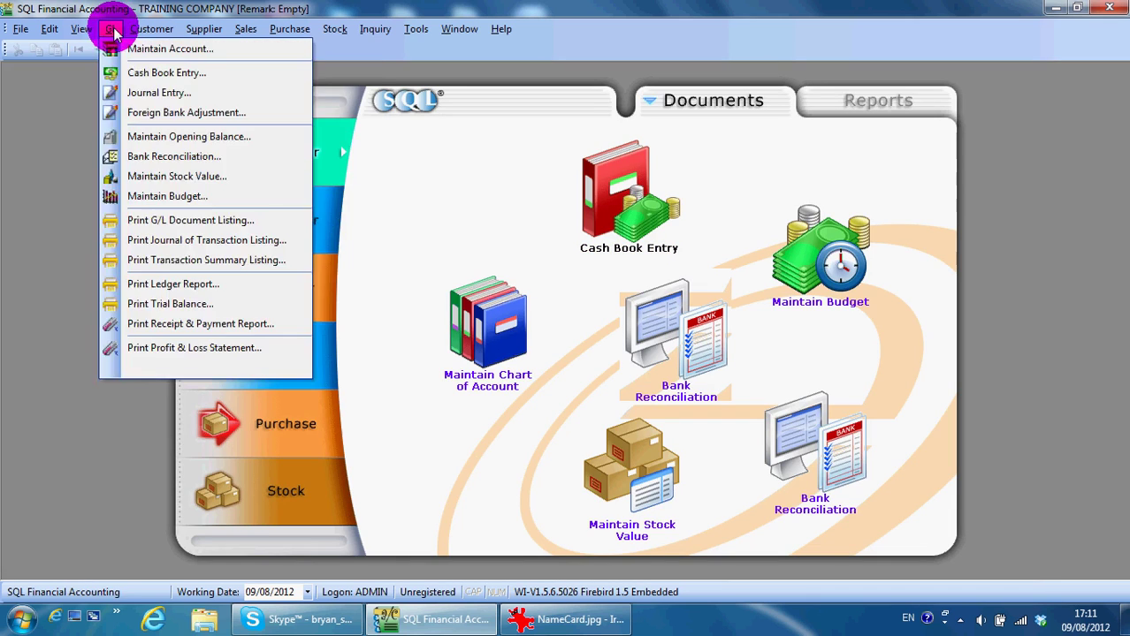
left_click(141, 136)
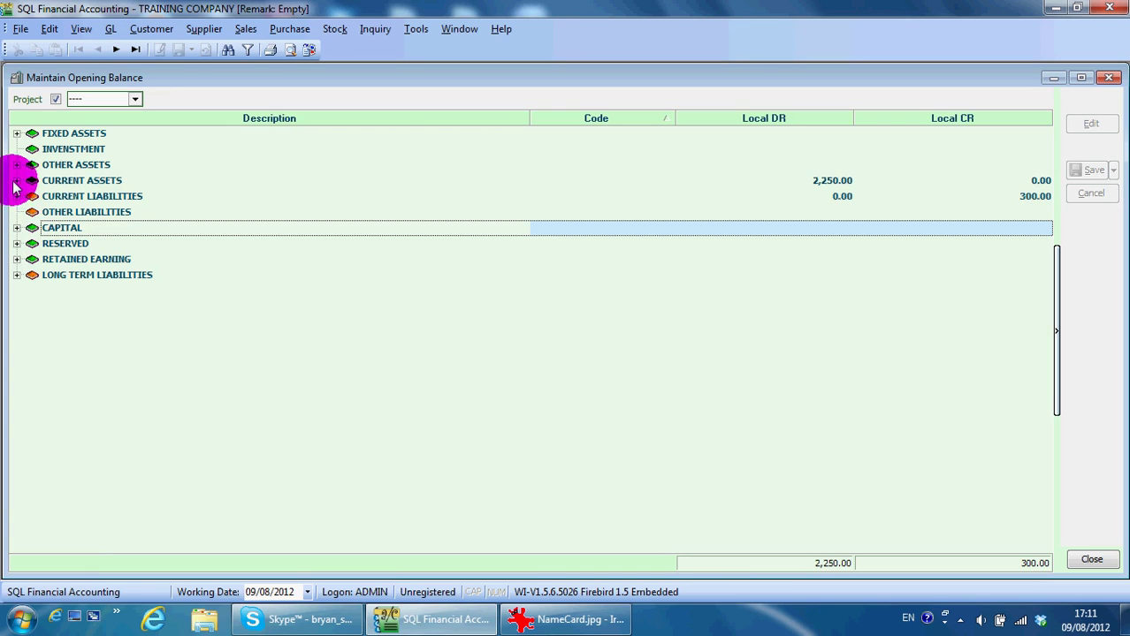
left_click(17, 195)
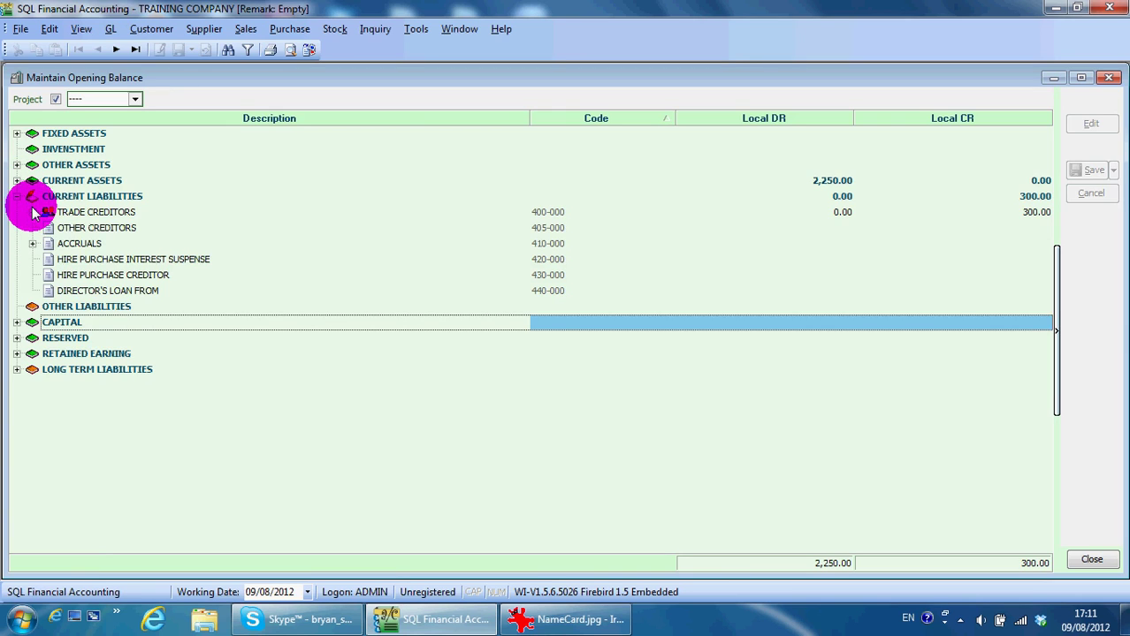
left_click(32, 213)
left_click(843, 324)
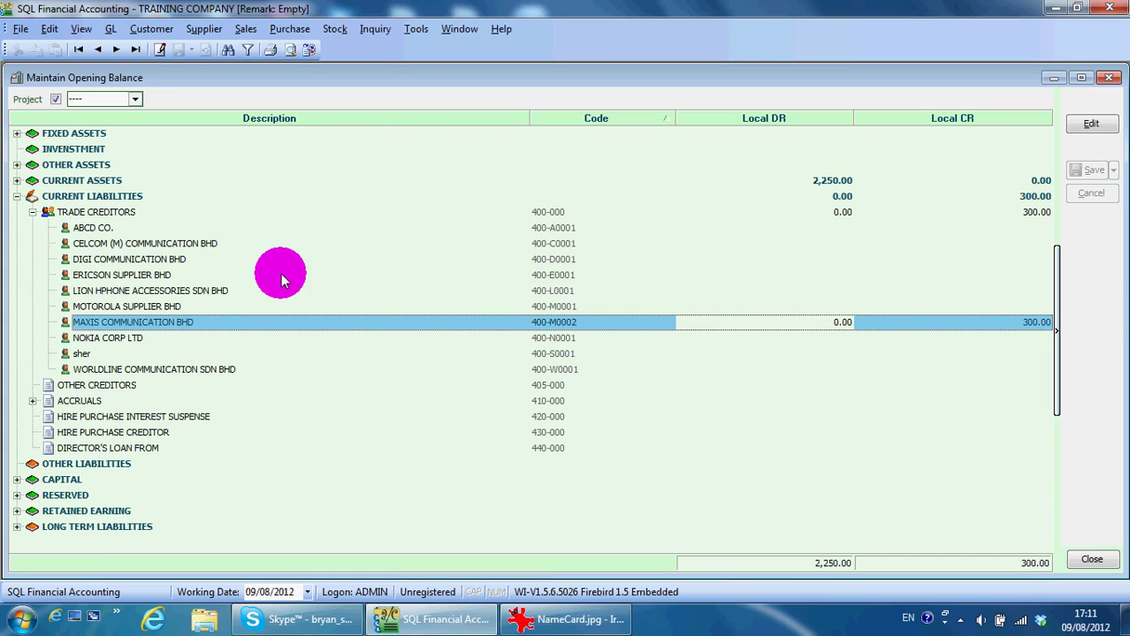
Start a customer payment for KITTY SECURITY SDN BHD, check the invoices available for knock-off, and close it without saving.
left_click(151, 28)
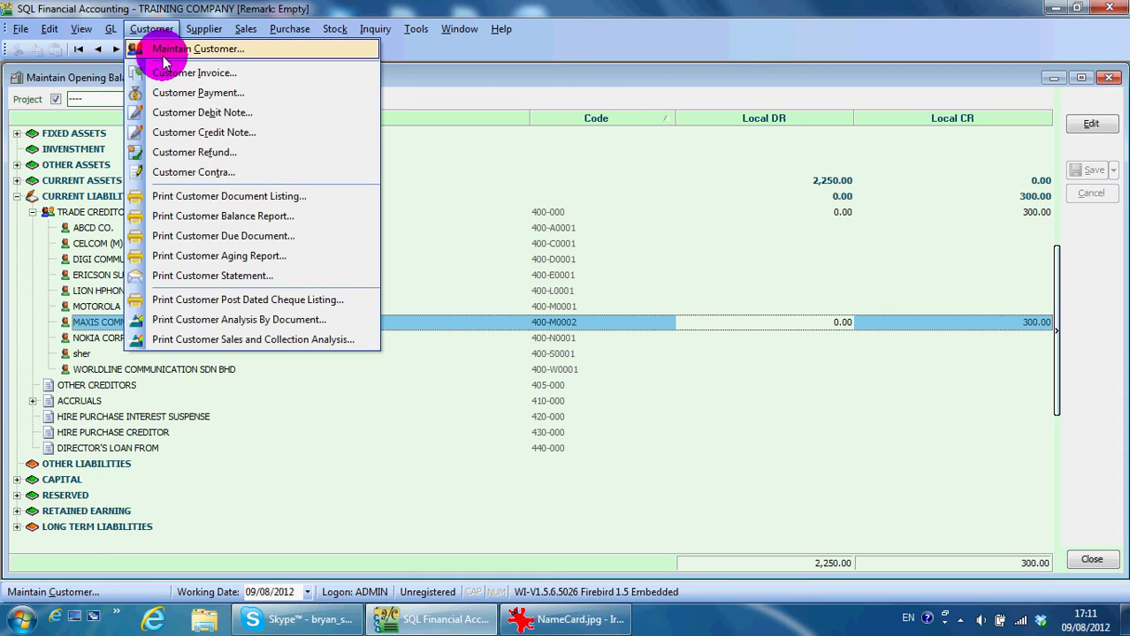
left_click(173, 92)
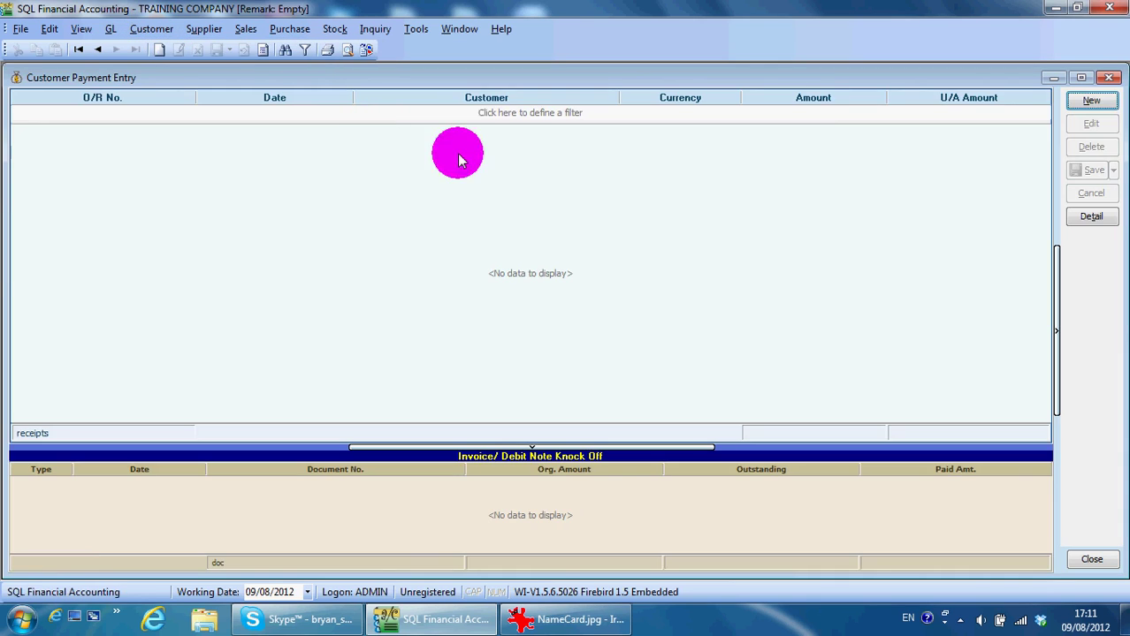
left_click(1090, 99)
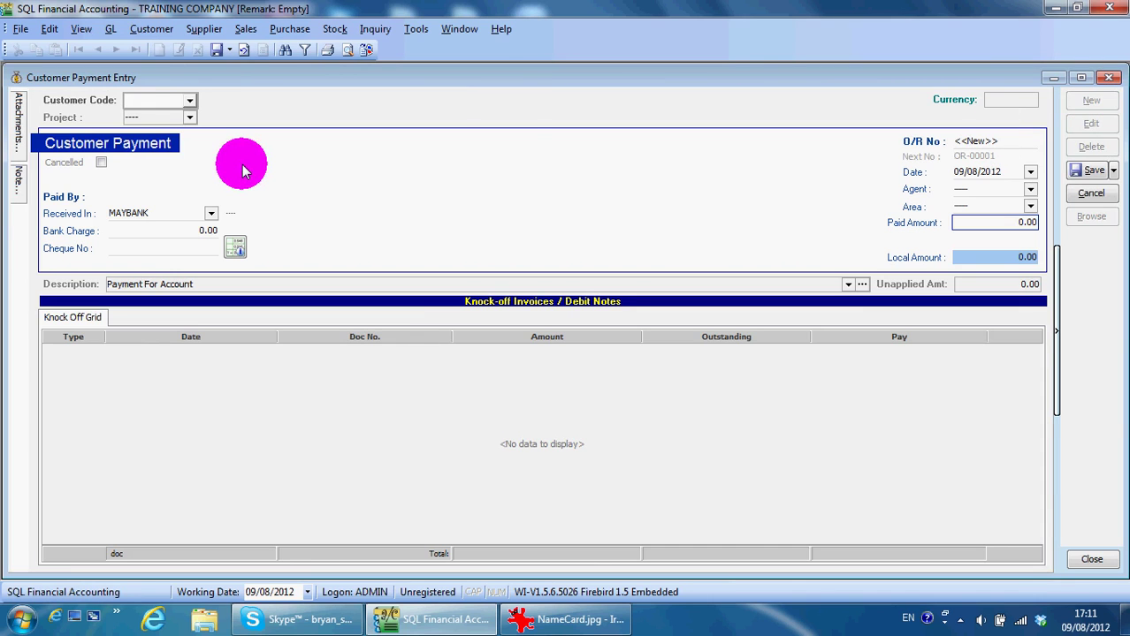
left_click(244, 170)
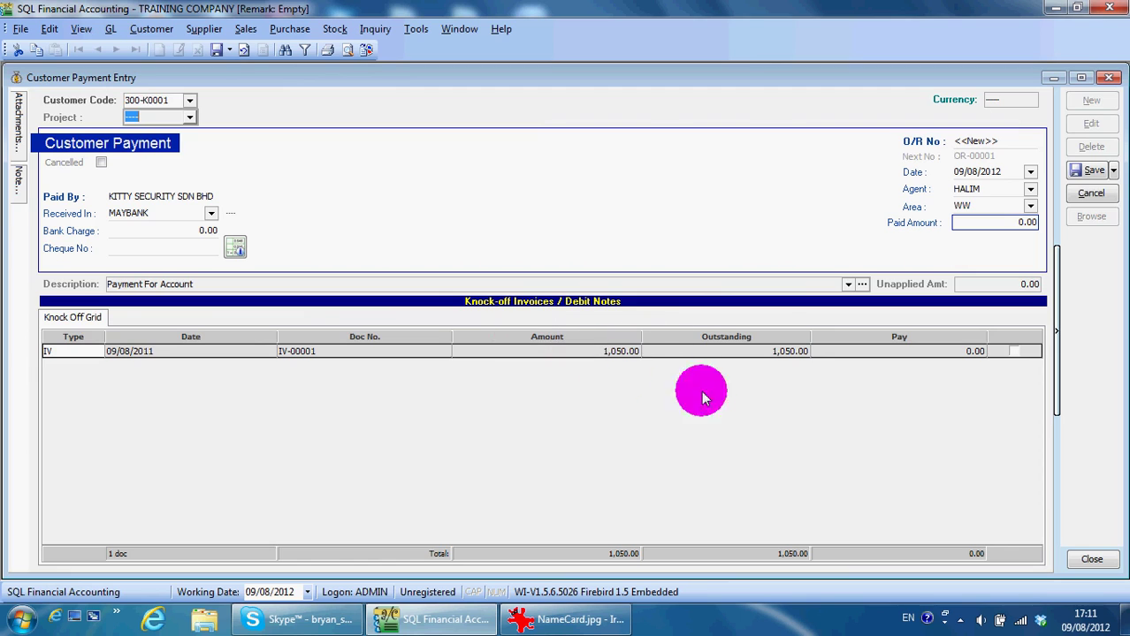
left_click(1111, 79)
left_click(616, 311)
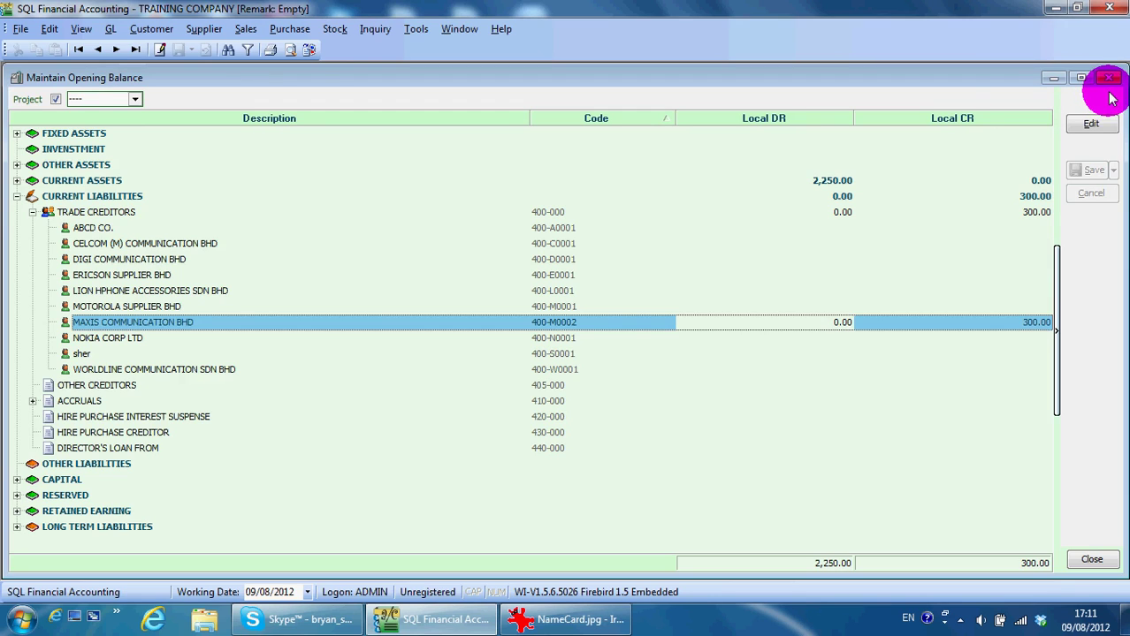
left_click(110, 28)
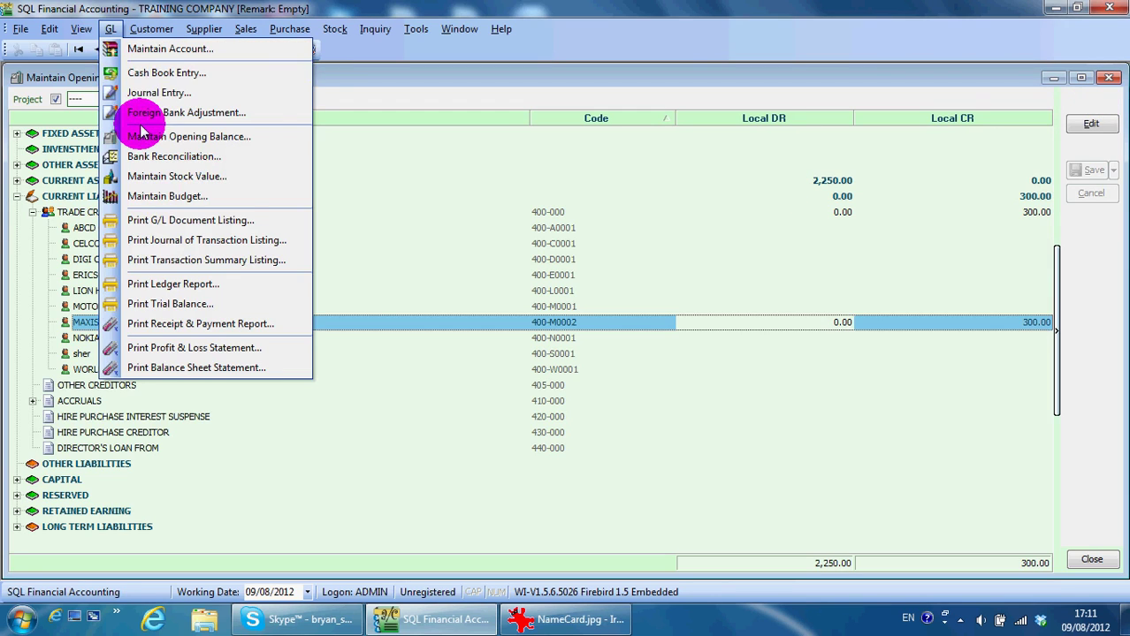
left_click(326, 75)
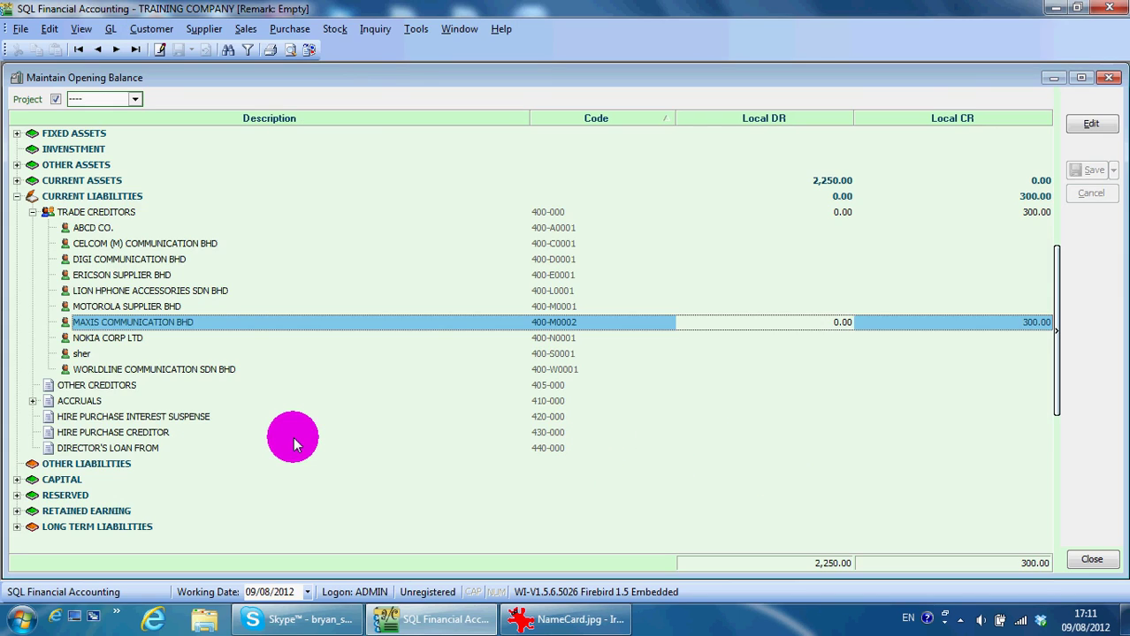
left_click(152, 29)
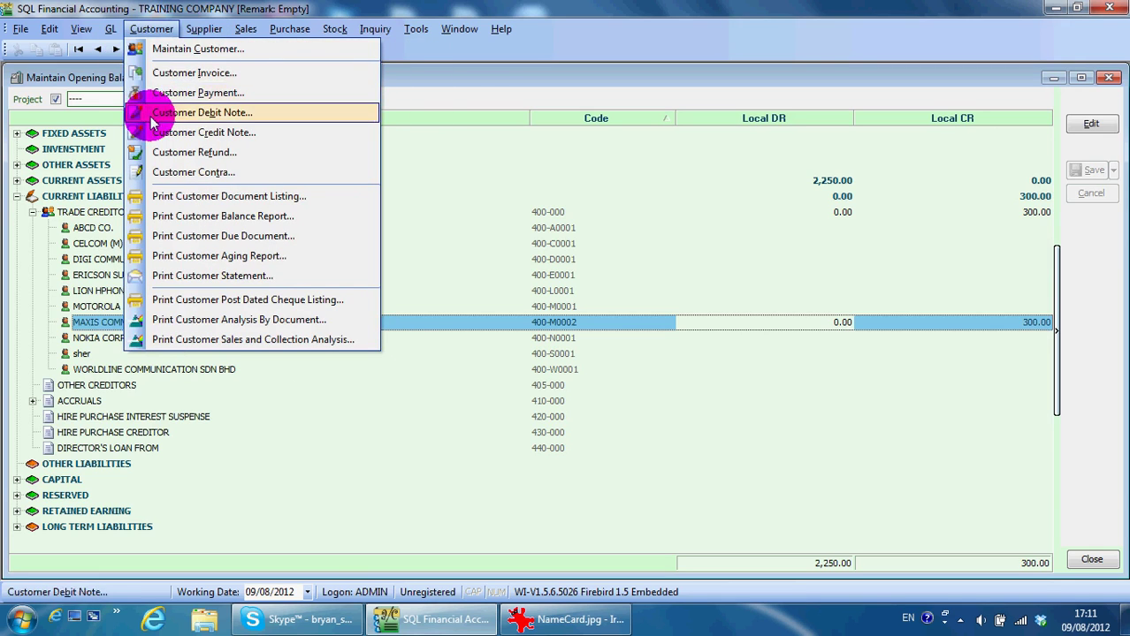
mouse_move(217, 32)
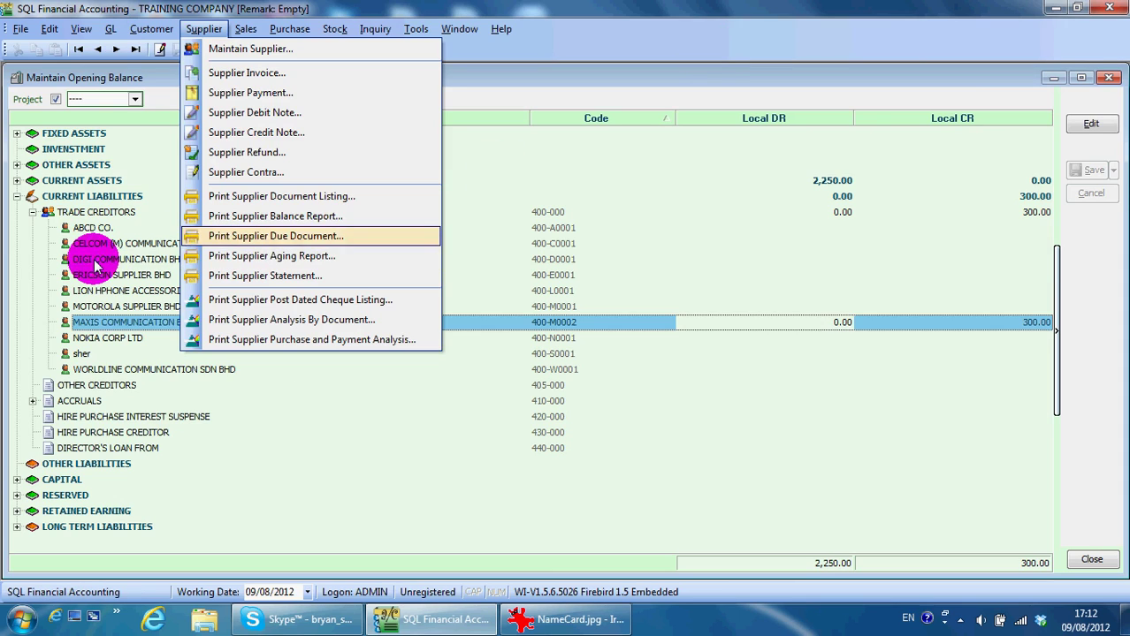
left_click(99, 260)
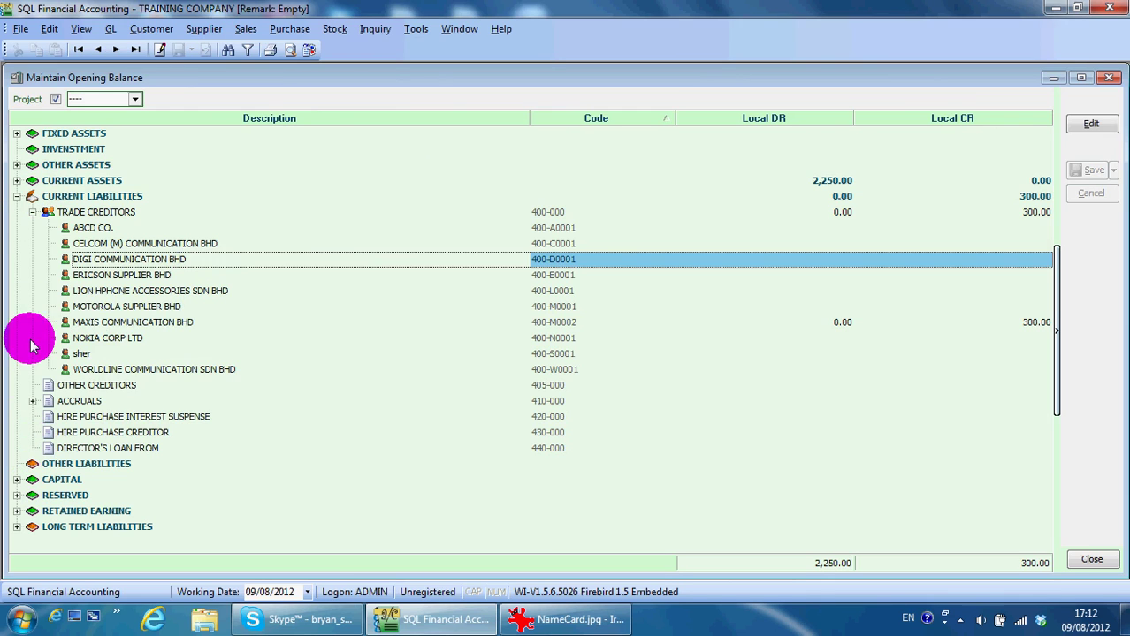
Examine the Cash at Bank opening balances under Current Assets and close Maintain Opening Balance.
left_click(16, 180)
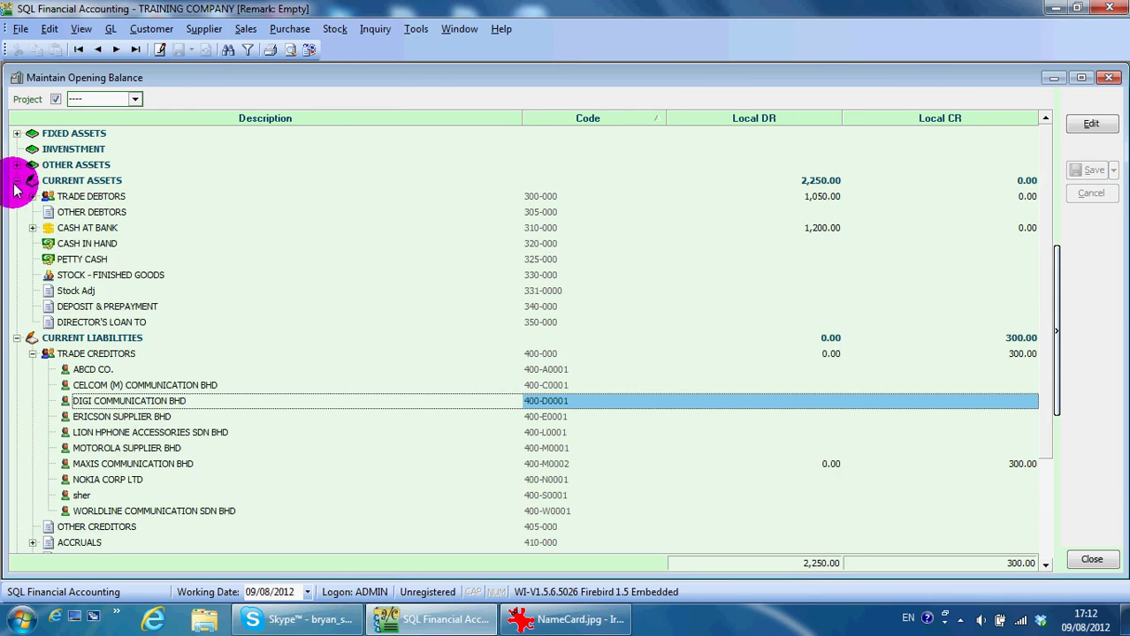
left_click(32, 228)
left_click(825, 227)
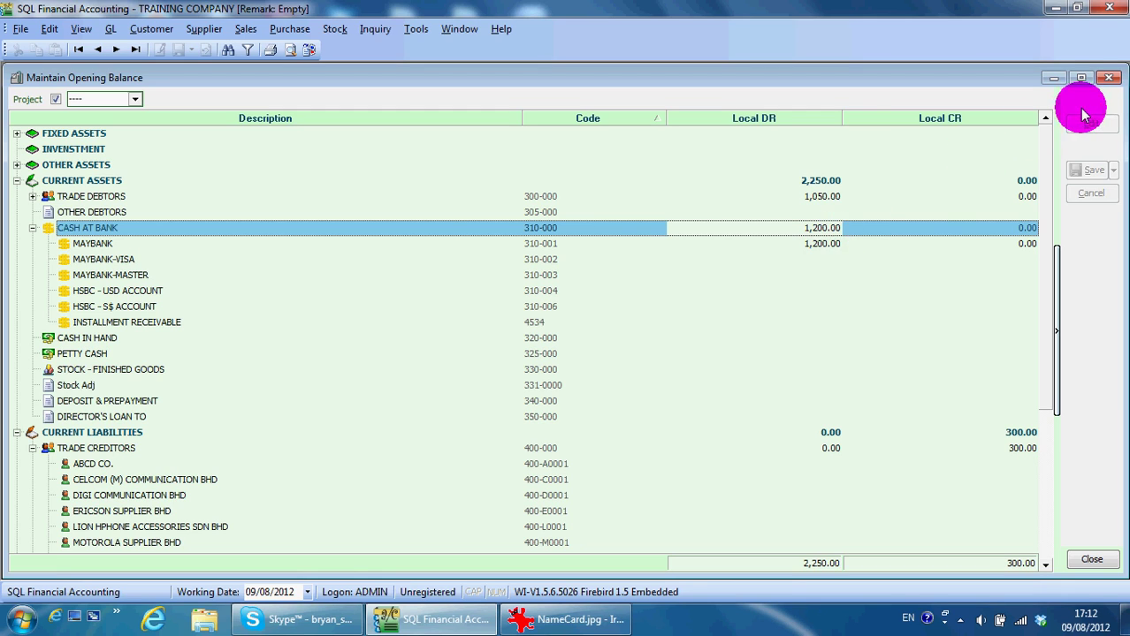
left_click(1110, 79)
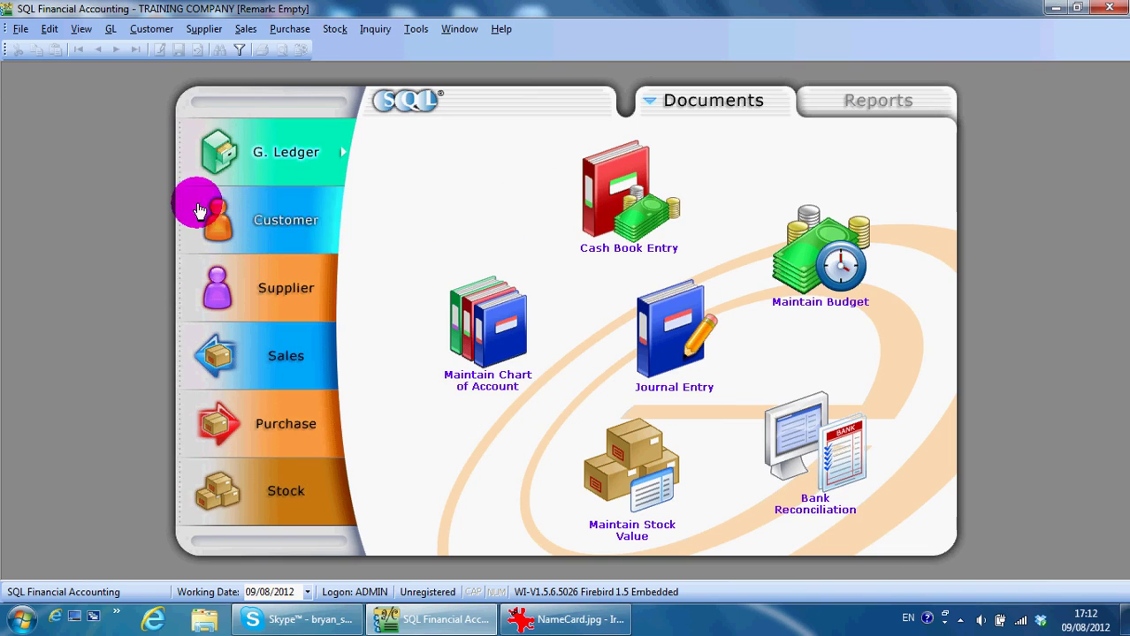
Create a new Opening Bank Reconciliation entry for MAYBANK (310-001) with cheque number MBB8238.
left_click(838, 447)
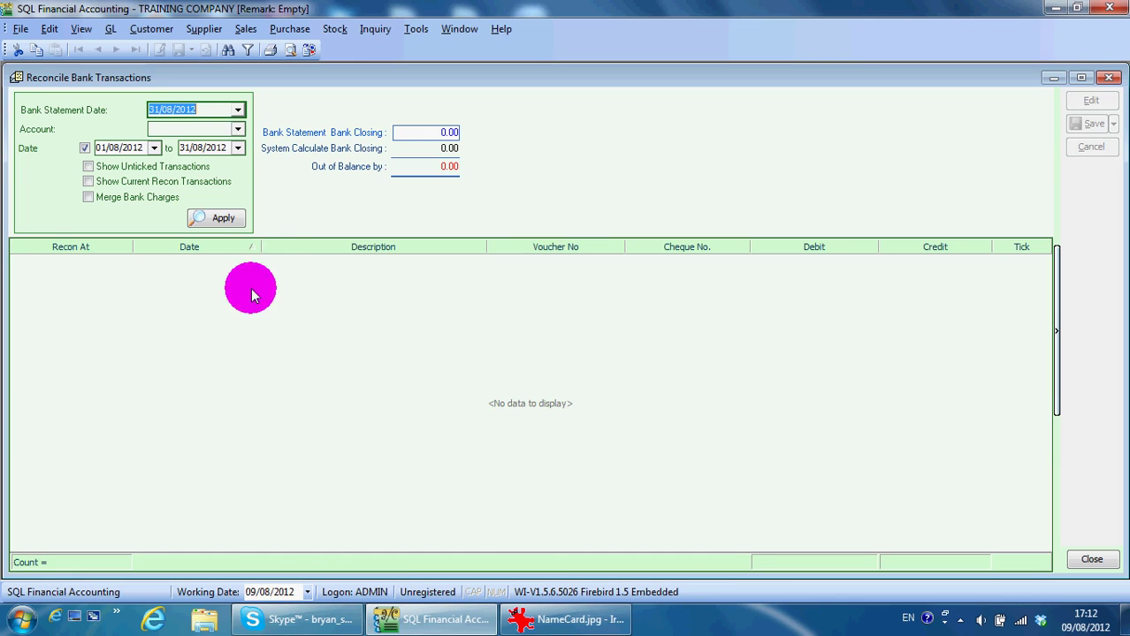
right_click(514, 148)
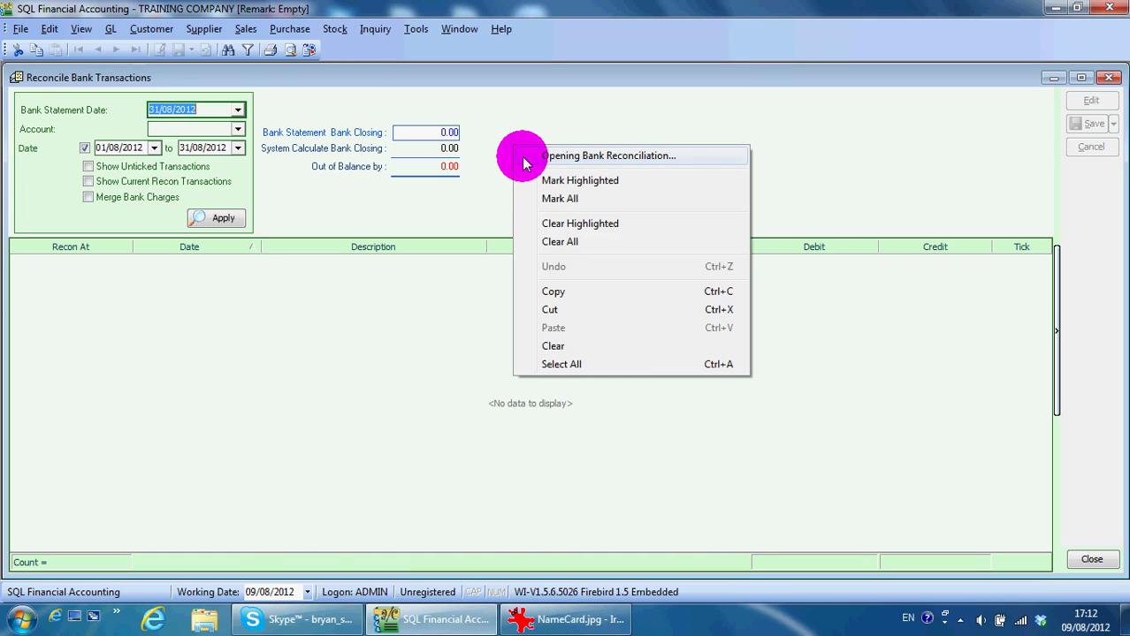
left_click(525, 160)
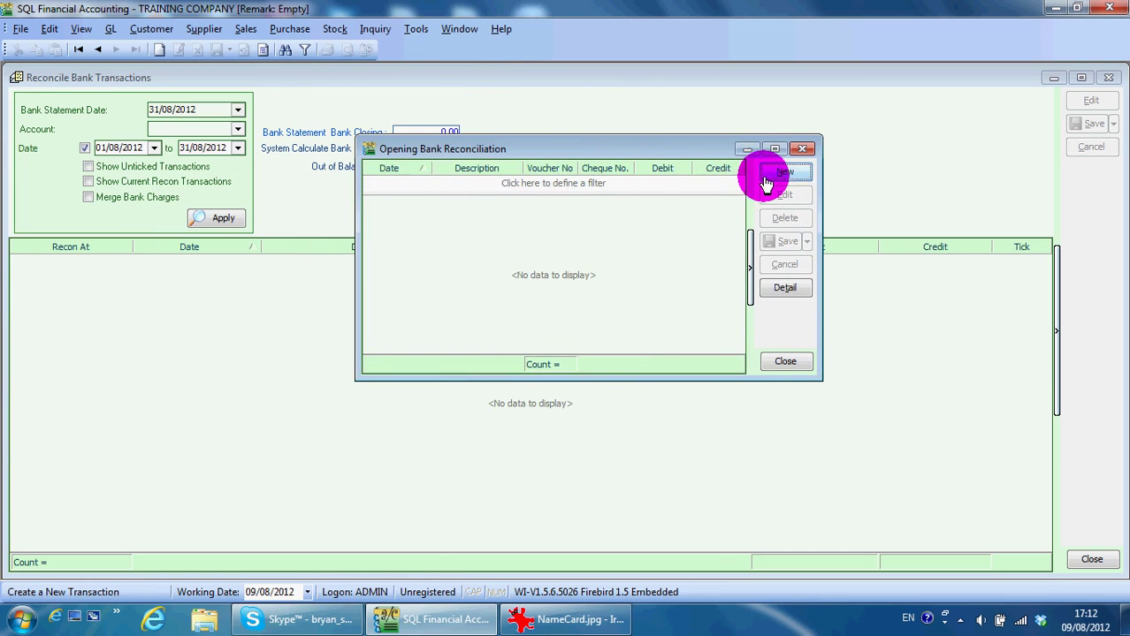
left_click(766, 177)
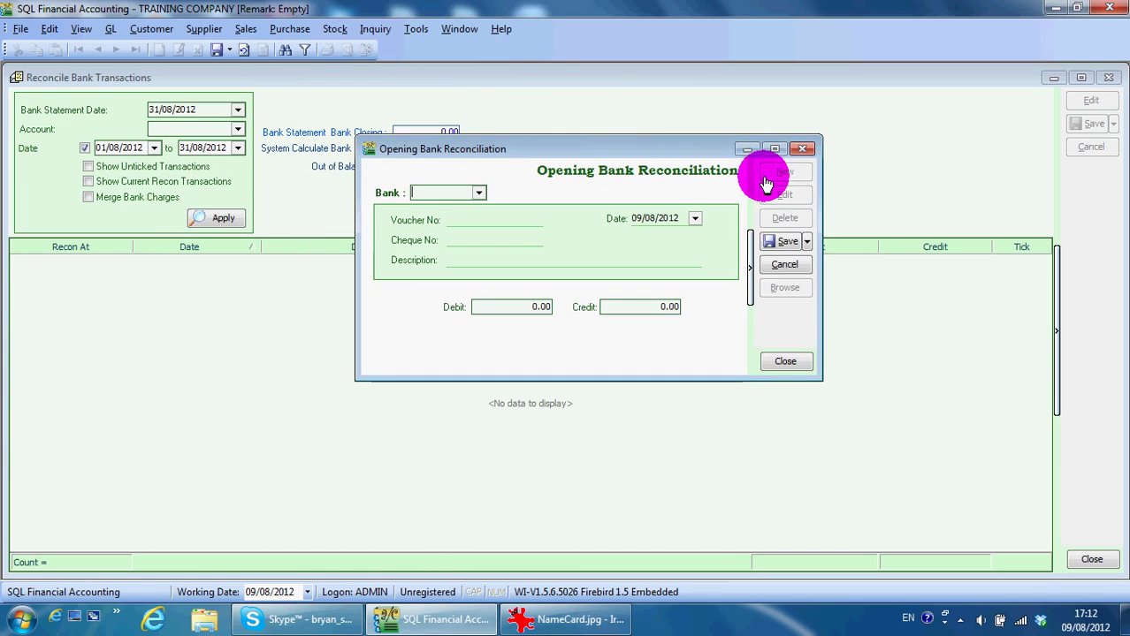
left_click(479, 194)
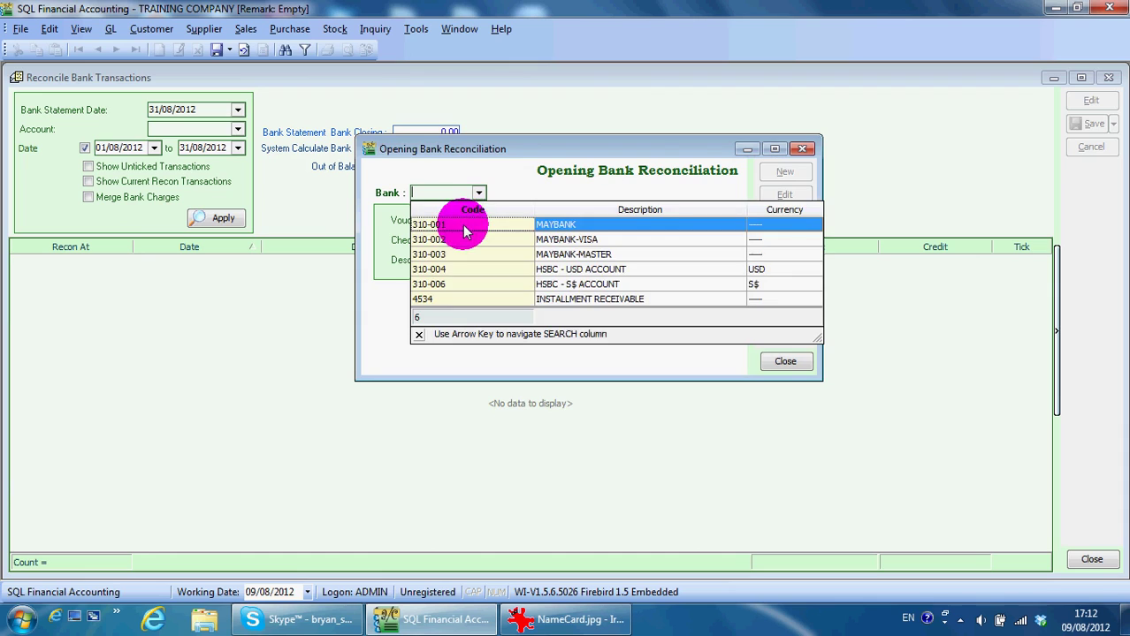
left_click(466, 232)
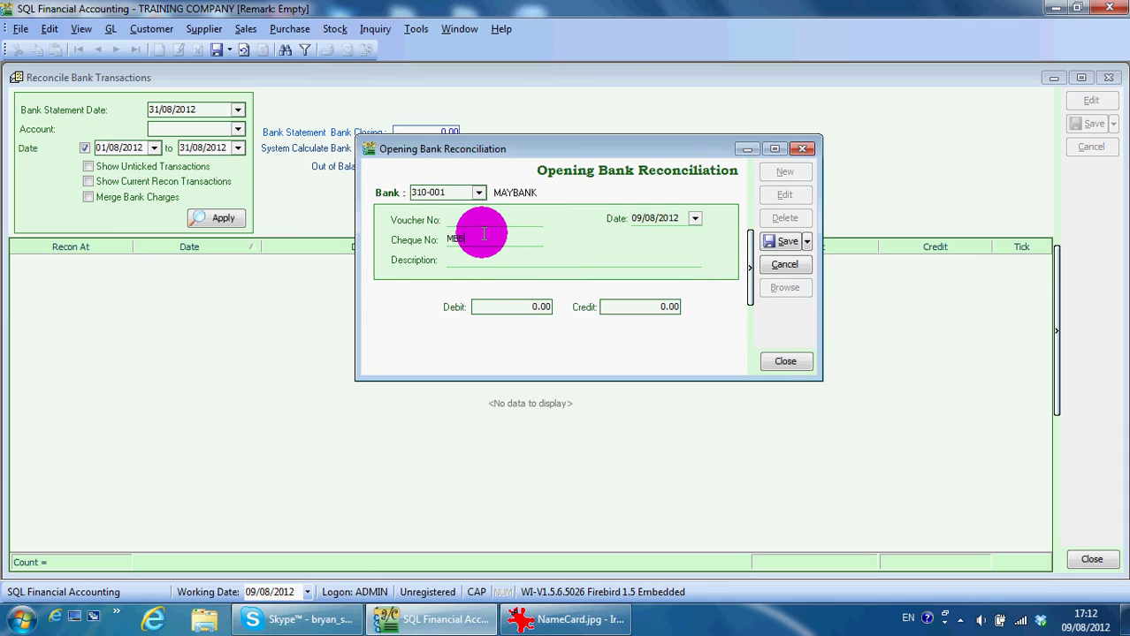
Complete the entry with date 30/12/2011, debit 200, voucher number 001 and description PAYMENT BY ABC, and save and close it.
left_click(677, 220)
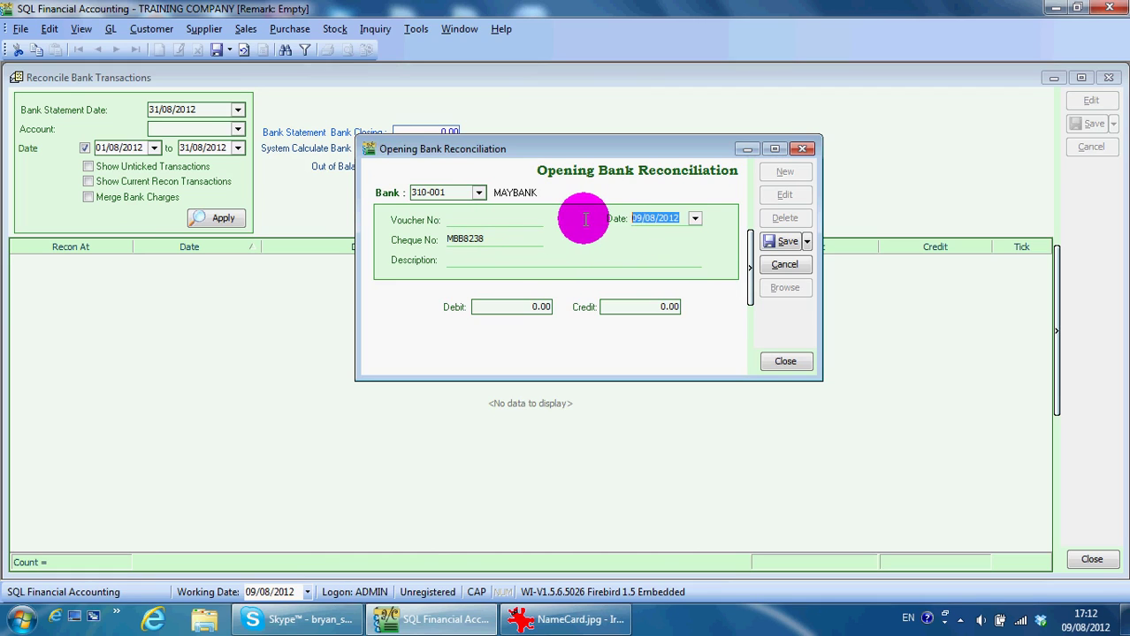
left_click(637, 220)
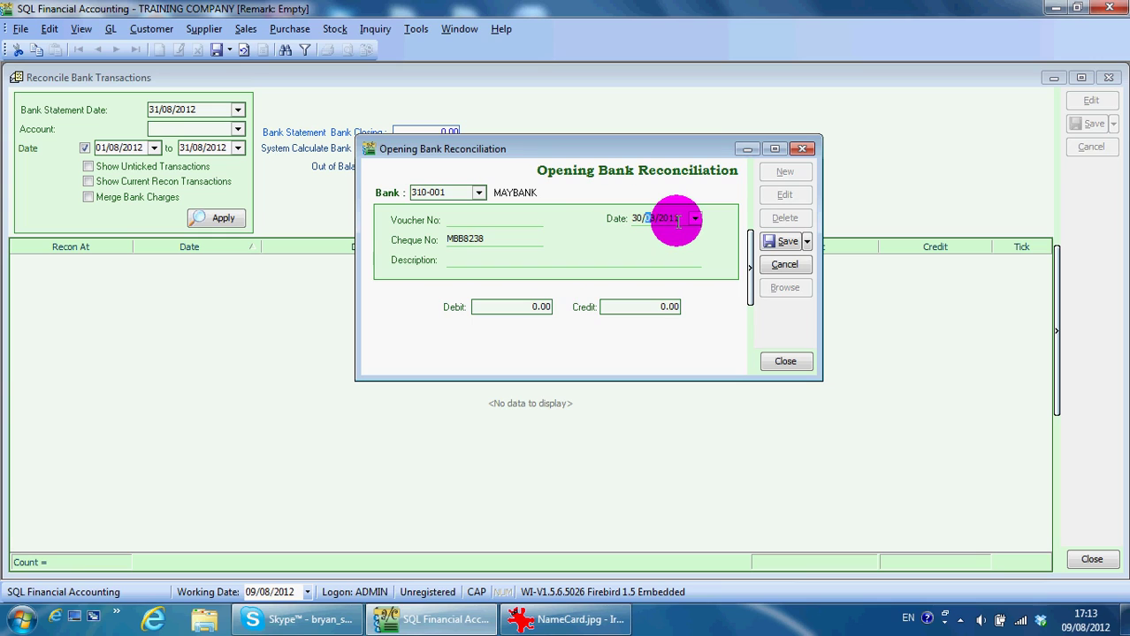
left_click(490, 306)
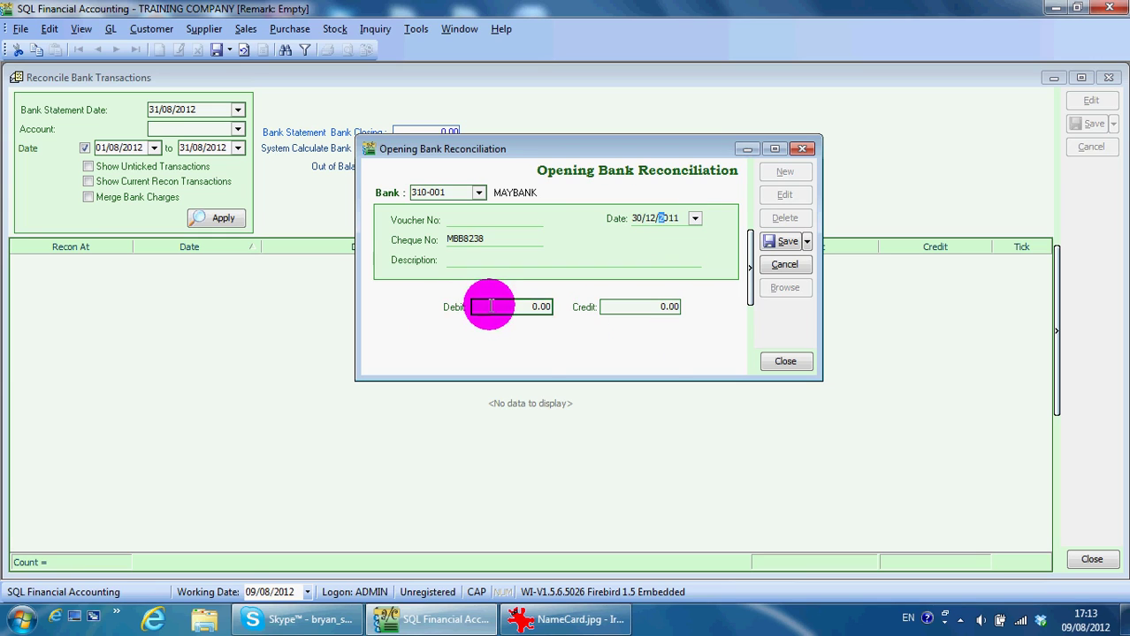
double_click(489, 305)
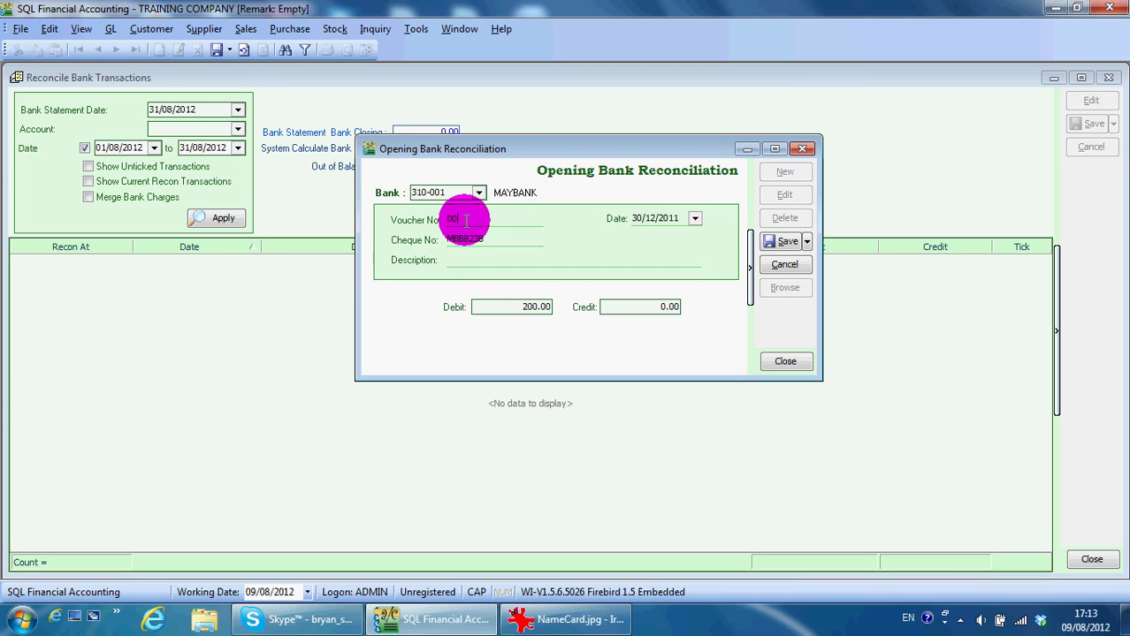
left_click(598, 256)
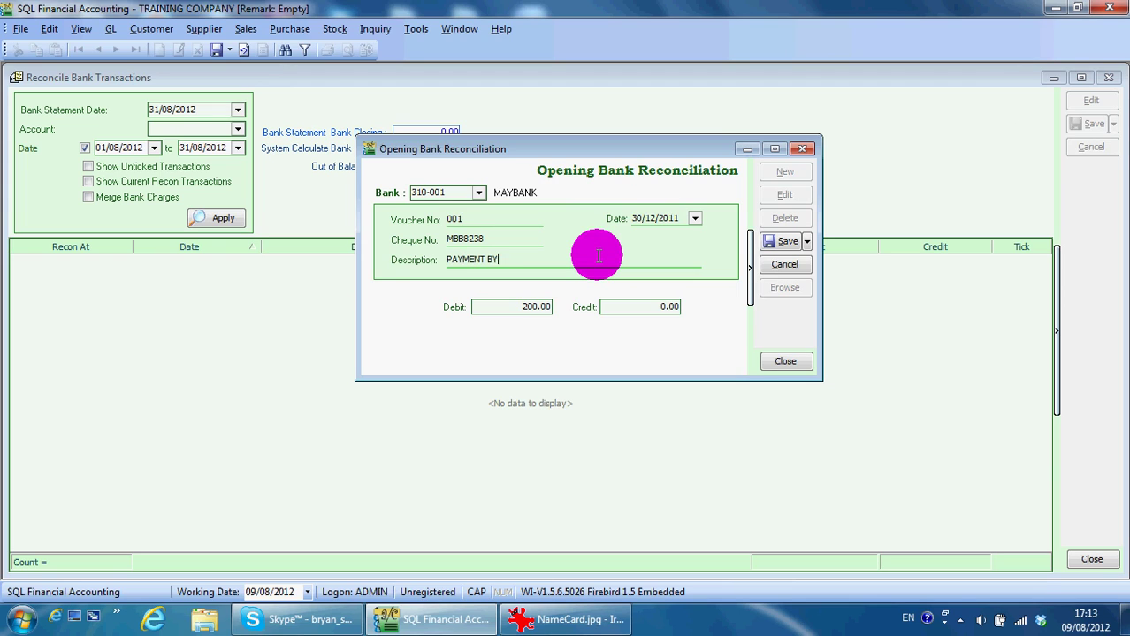
left_click(784, 241)
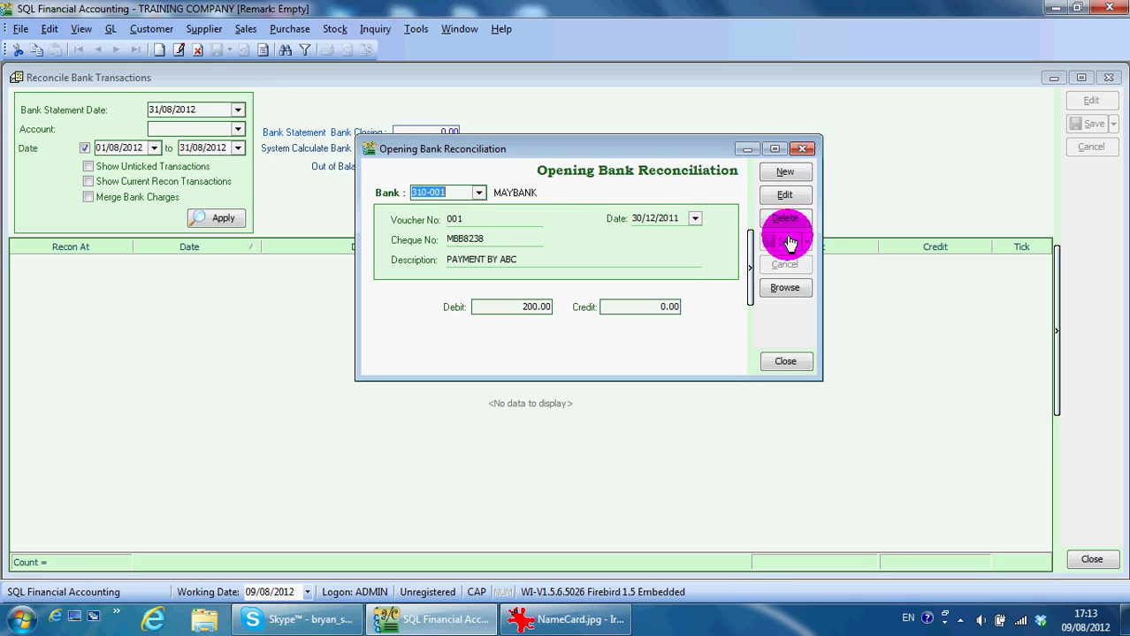
left_click(803, 149)
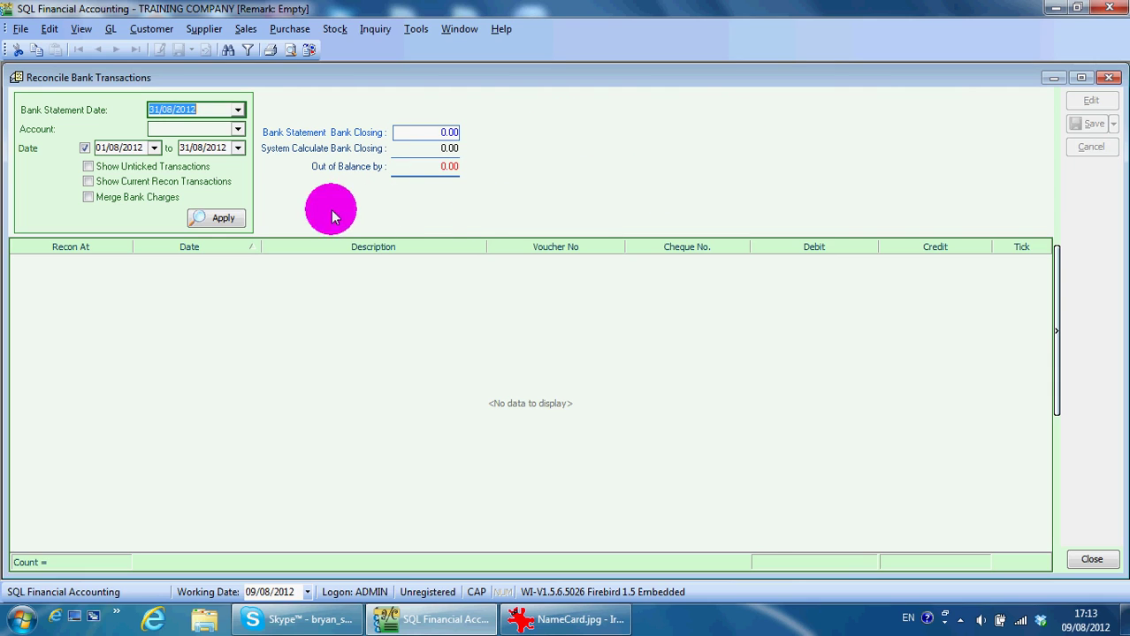
Select the MAYBANK account (310-001) for reconciliation and set the bank statement date to 31/01/2012.
left_click(236, 130)
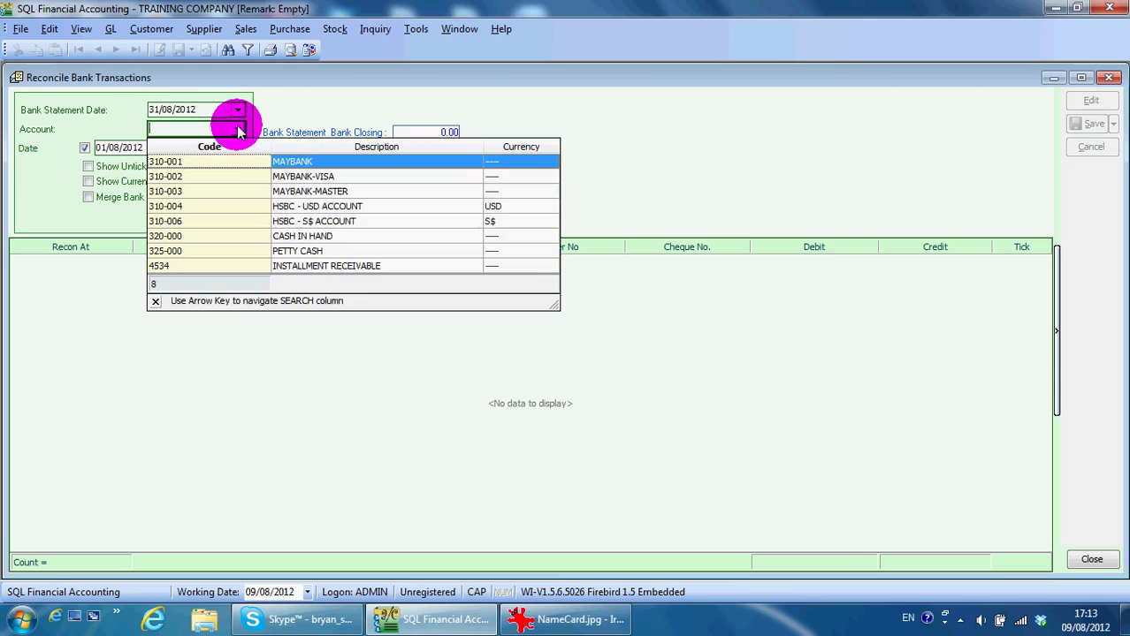
left_click(236, 156)
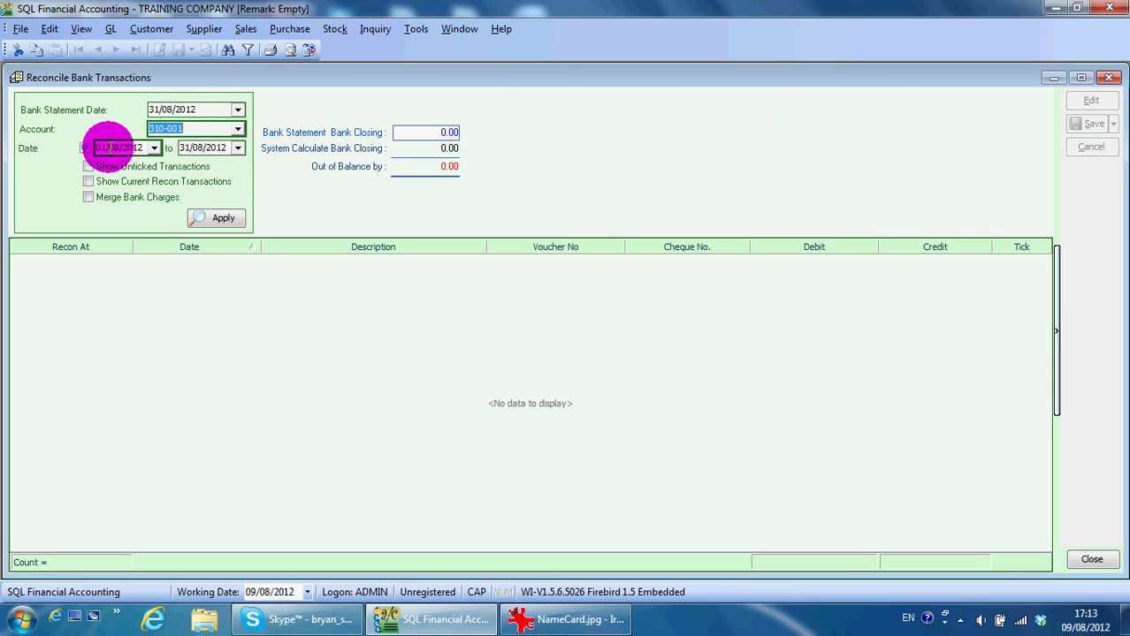
left_click(152, 109)
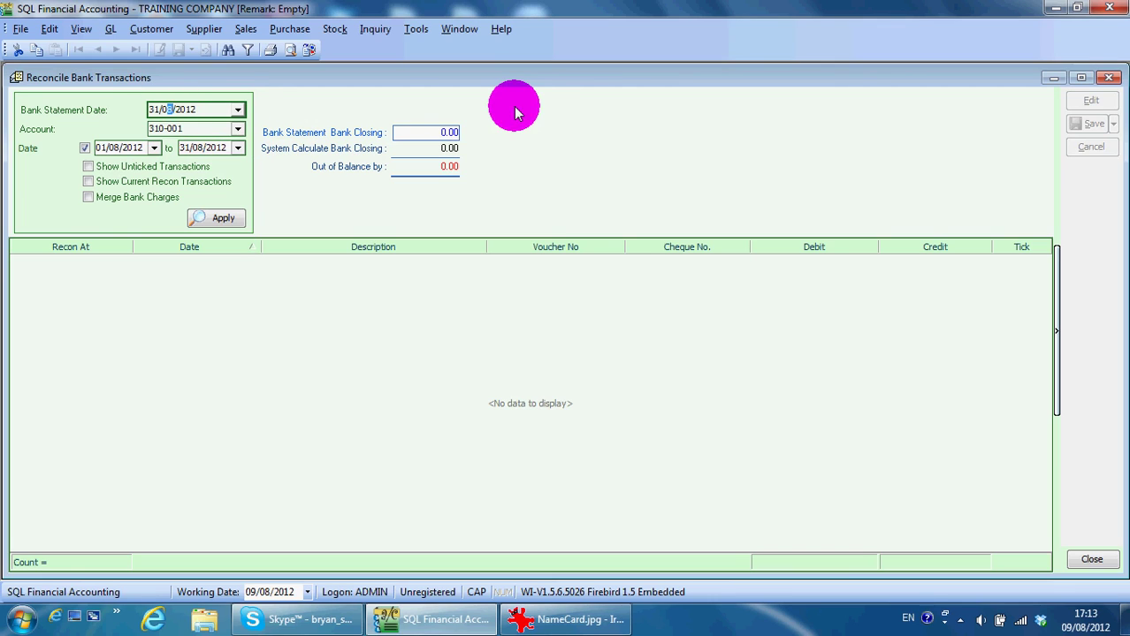
key("Tab")
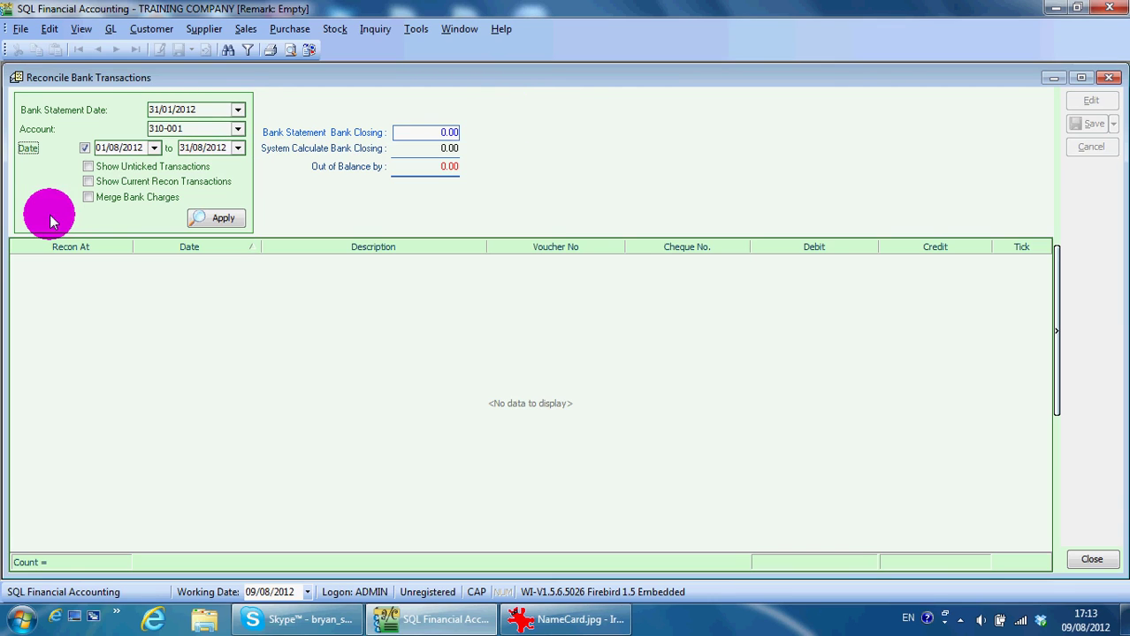
List the bank transactions dated 01/01/2011 to 31/01/2012, check for the outstanding cheque, and close the reconciliation window.
left_click(113, 147)
type("01")
left_click(194, 148)
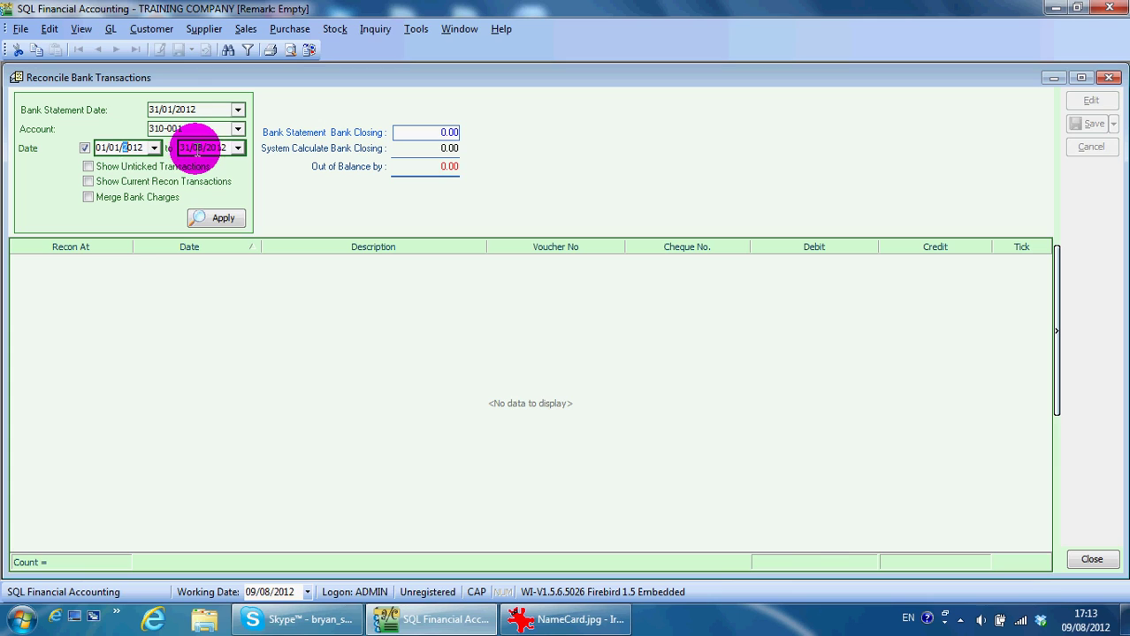
type("01")
left_click(124, 148)
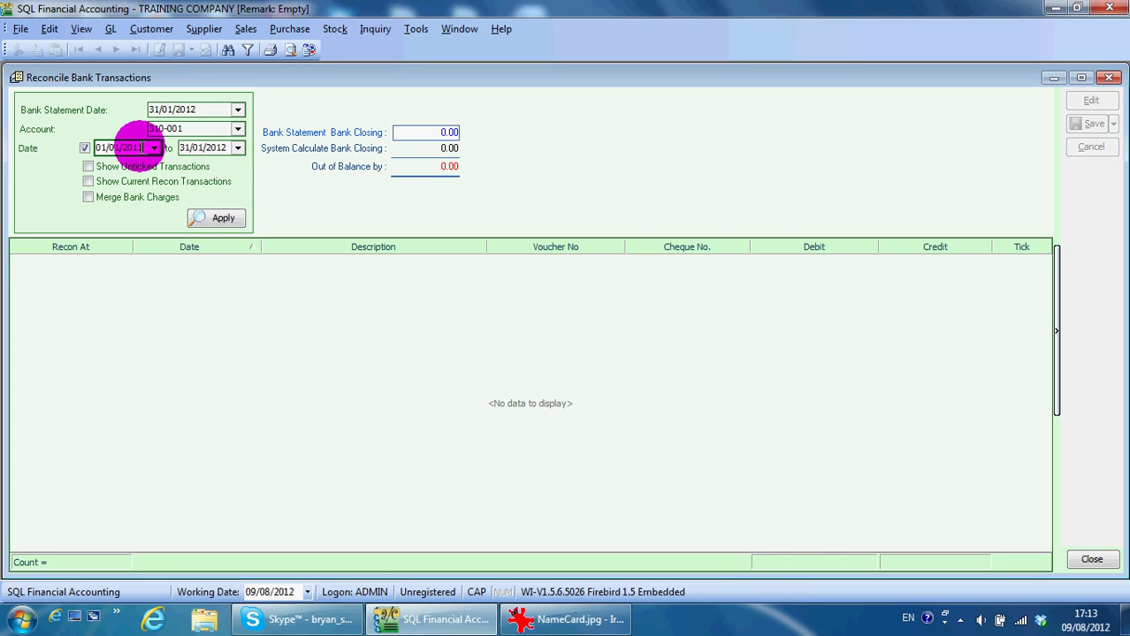
left_click(195, 218)
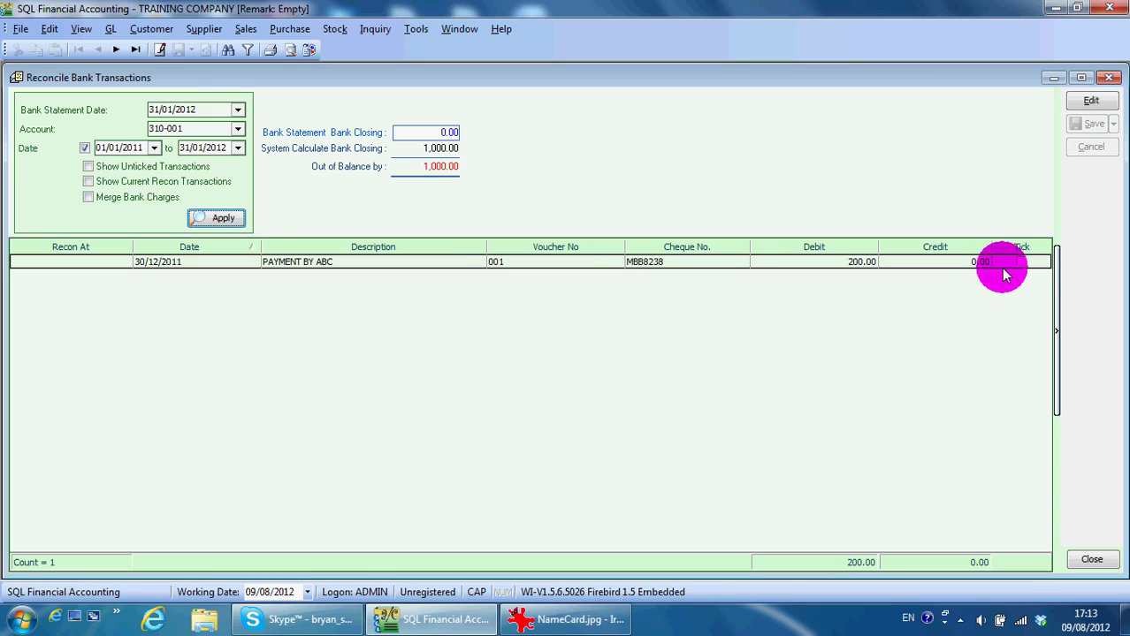
left_click(1108, 77)
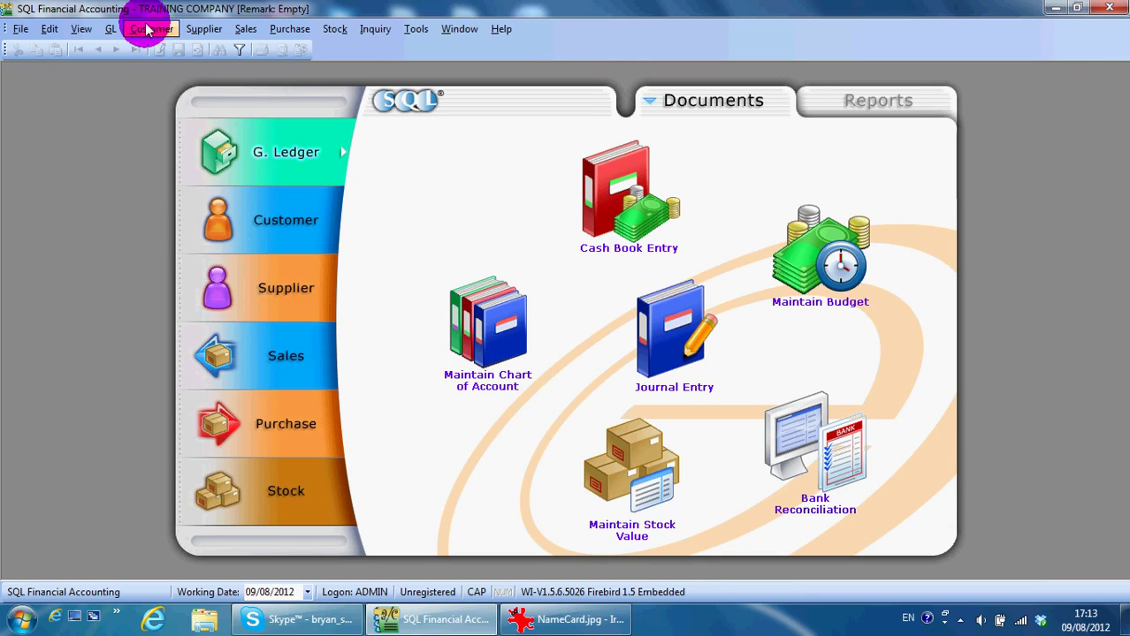
Reopen Maintain Opening Balance and expand Current Assets, Current Liabilities, Reserved and Capital to review their accounts.
left_click(110, 28)
mouse_move(151, 29)
mouse_move(115, 28)
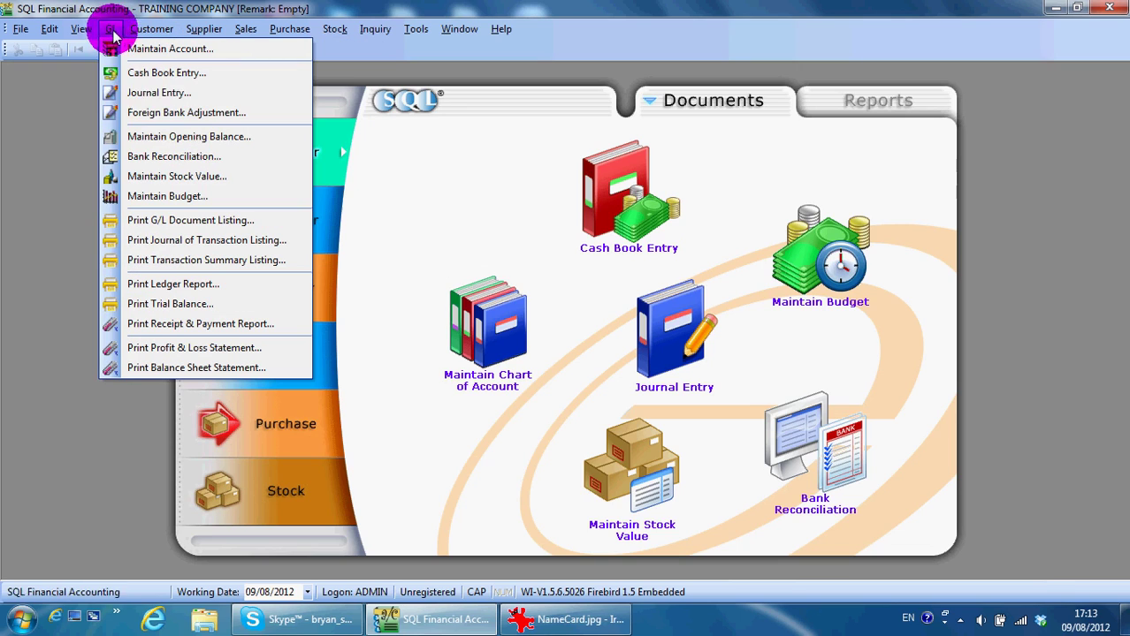
left_click(139, 138)
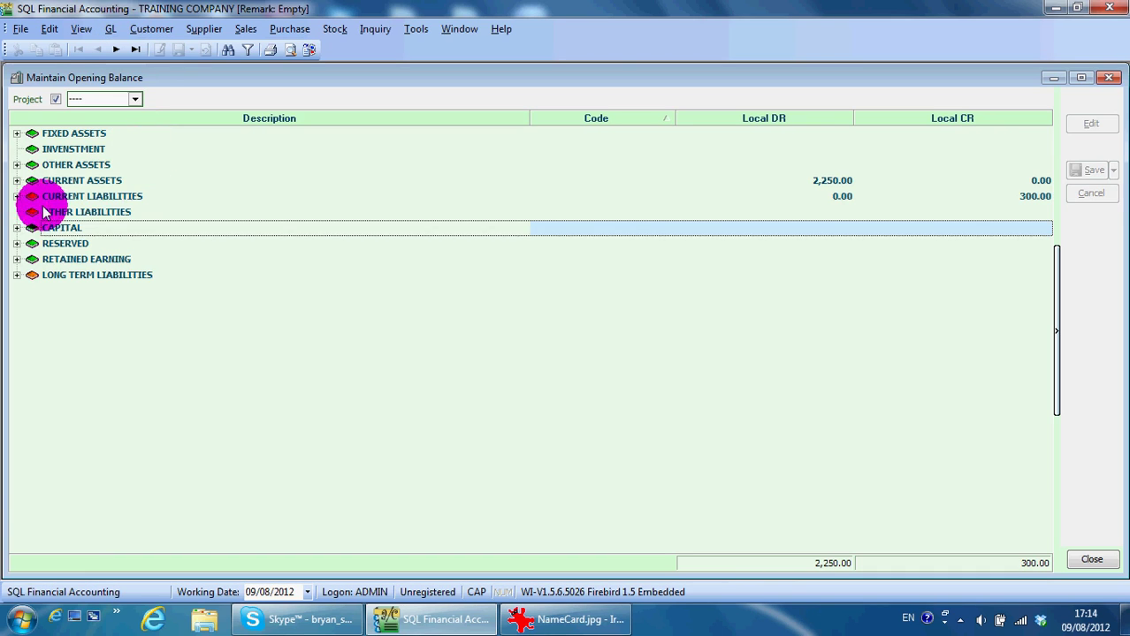
left_click(16, 196)
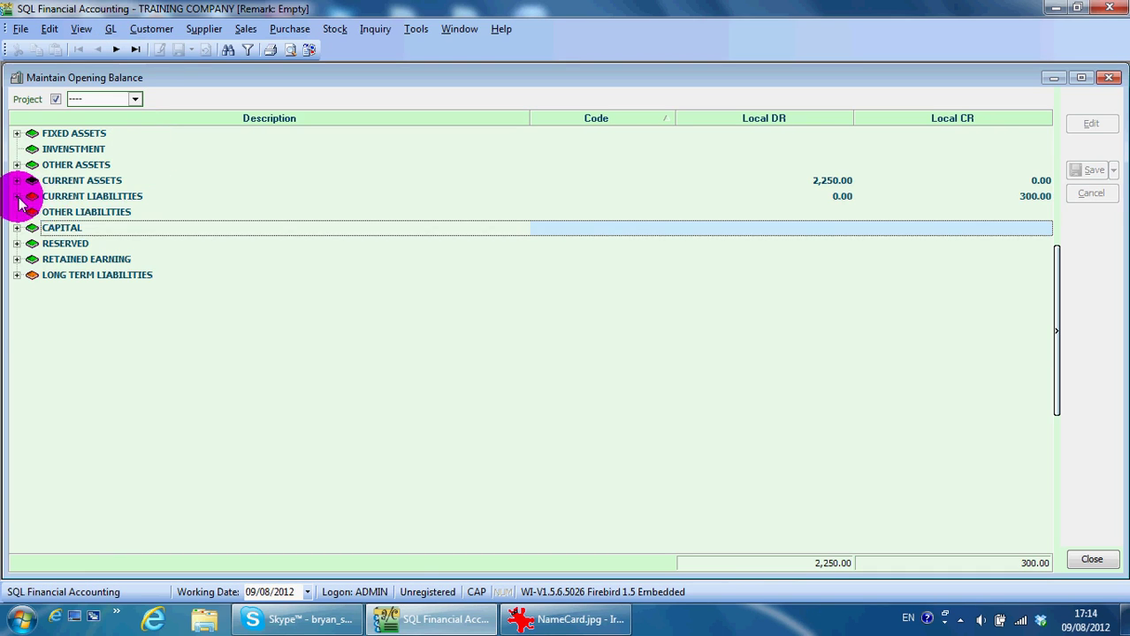
left_click(17, 181)
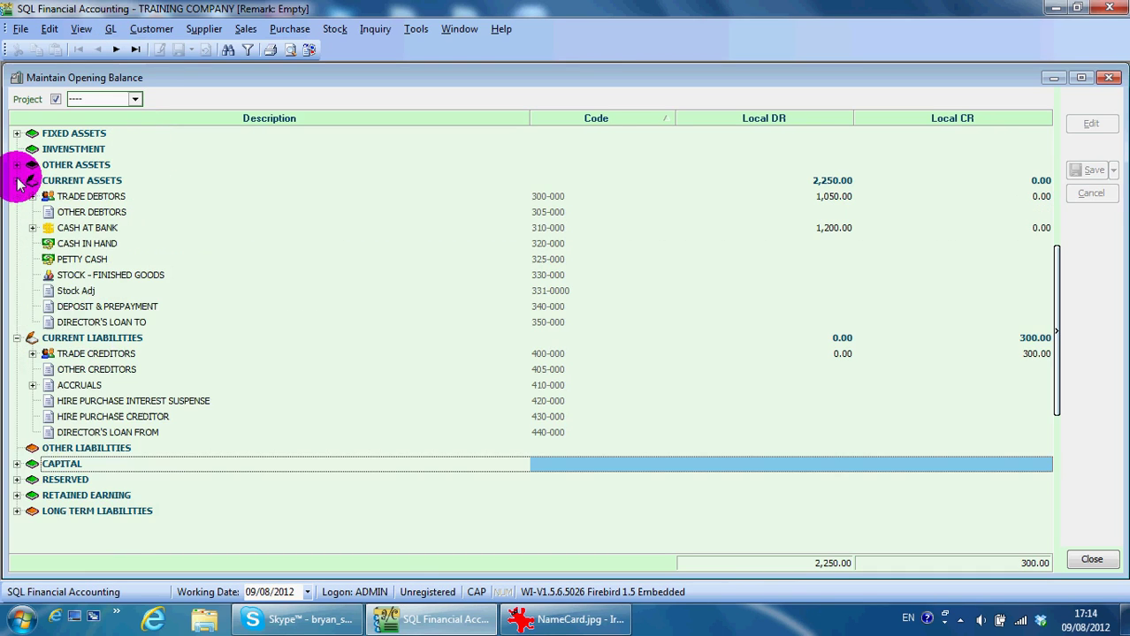
left_click(17, 480)
left_click(17, 464)
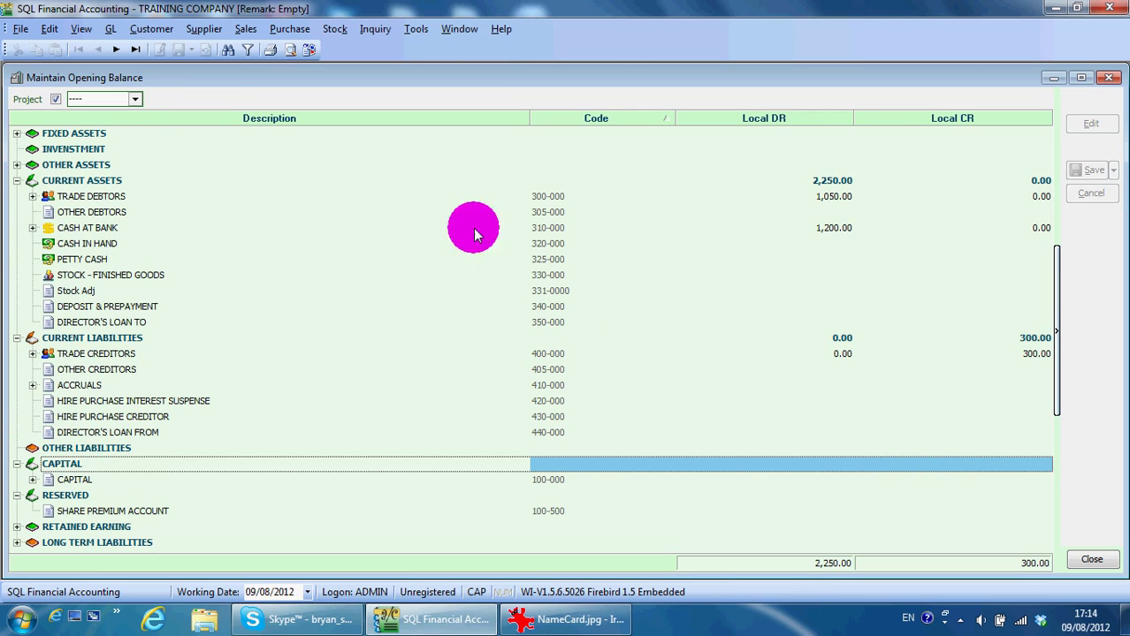
Examine the MAYBANK and Trade Creditors opening balances and close Maintain Opening Balance.
left_click(32, 228)
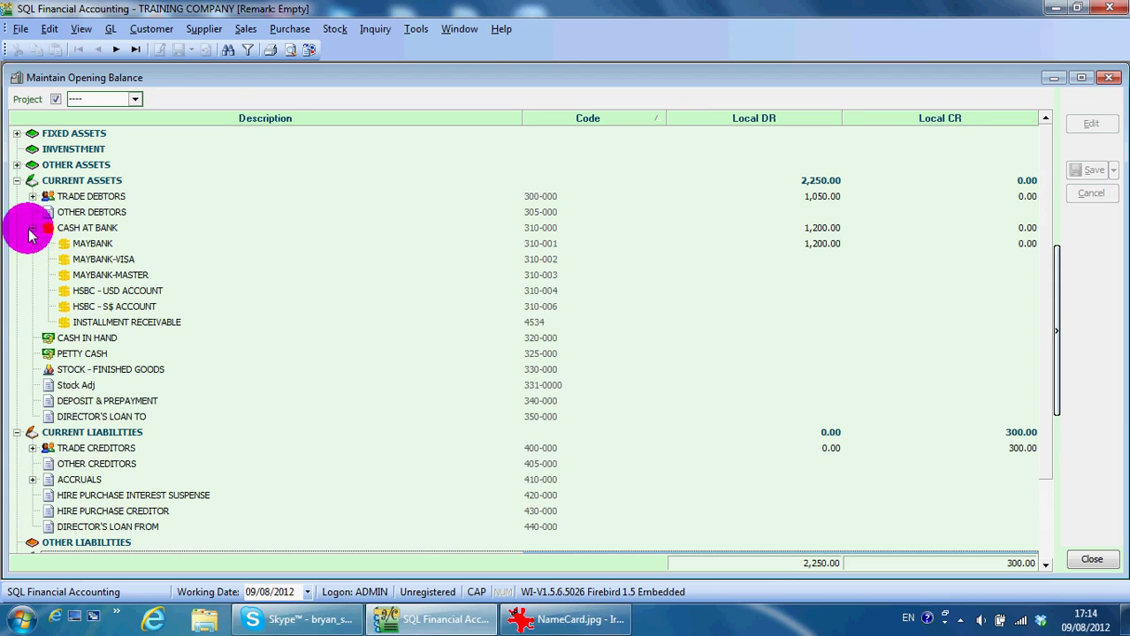
left_click(74, 244)
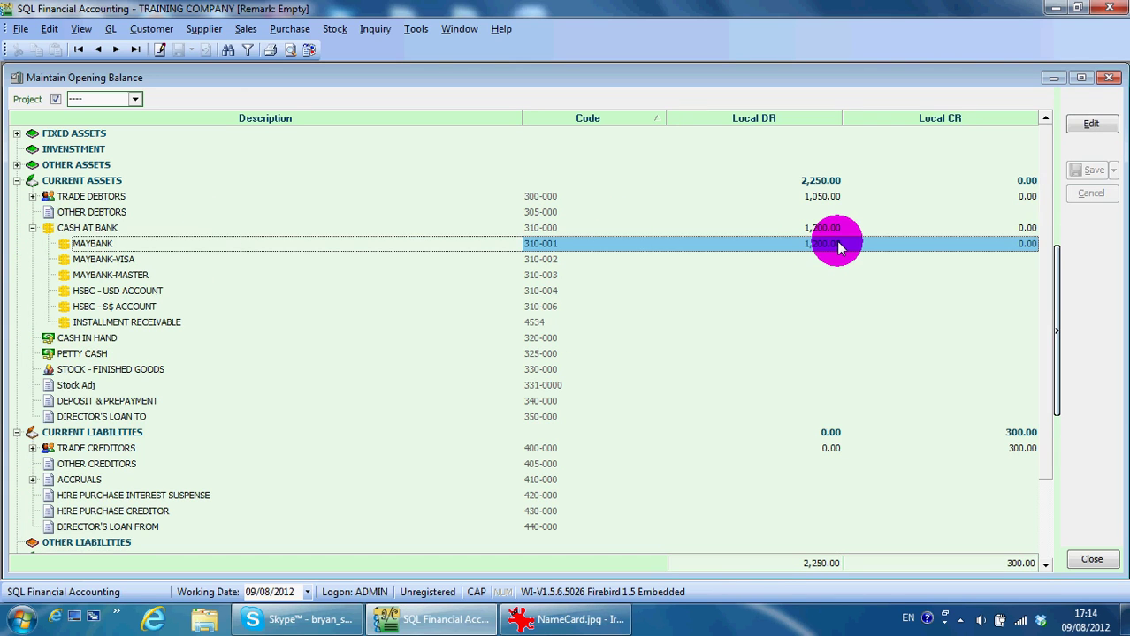
left_click(68, 449)
scroll(222, 417, "down", 2)
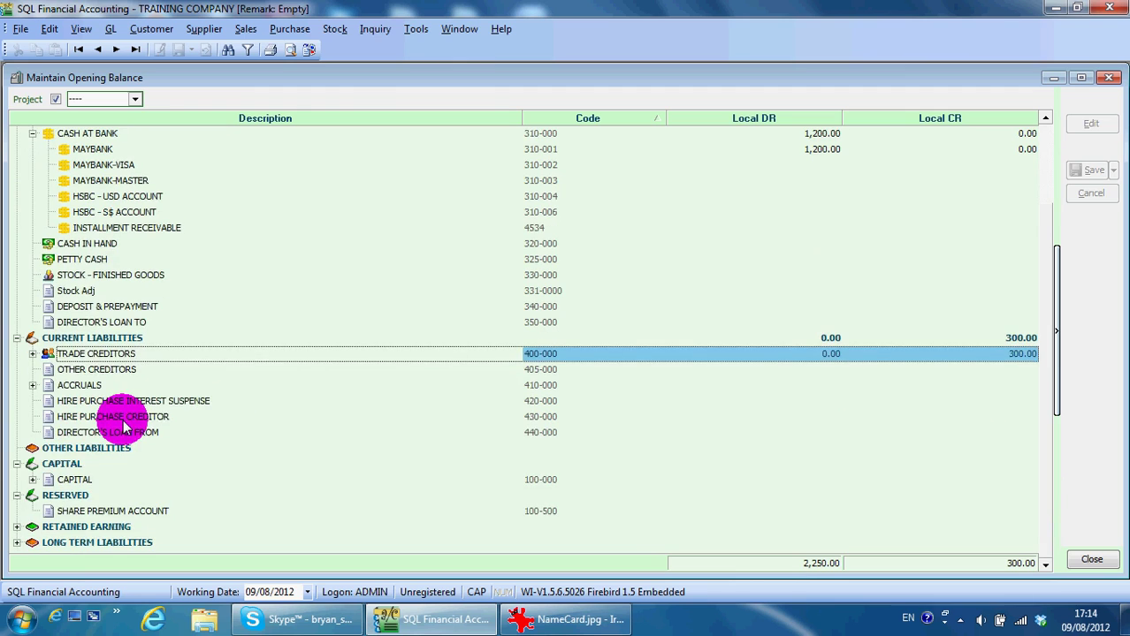
scroll(124, 427, "up", 2)
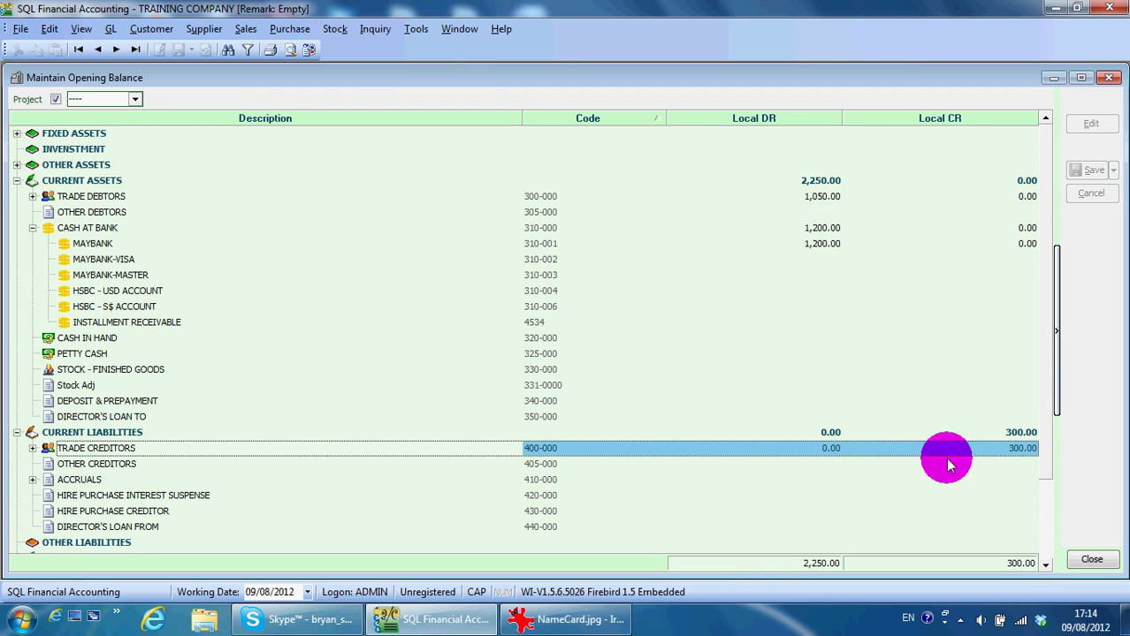
left_click(1113, 79)
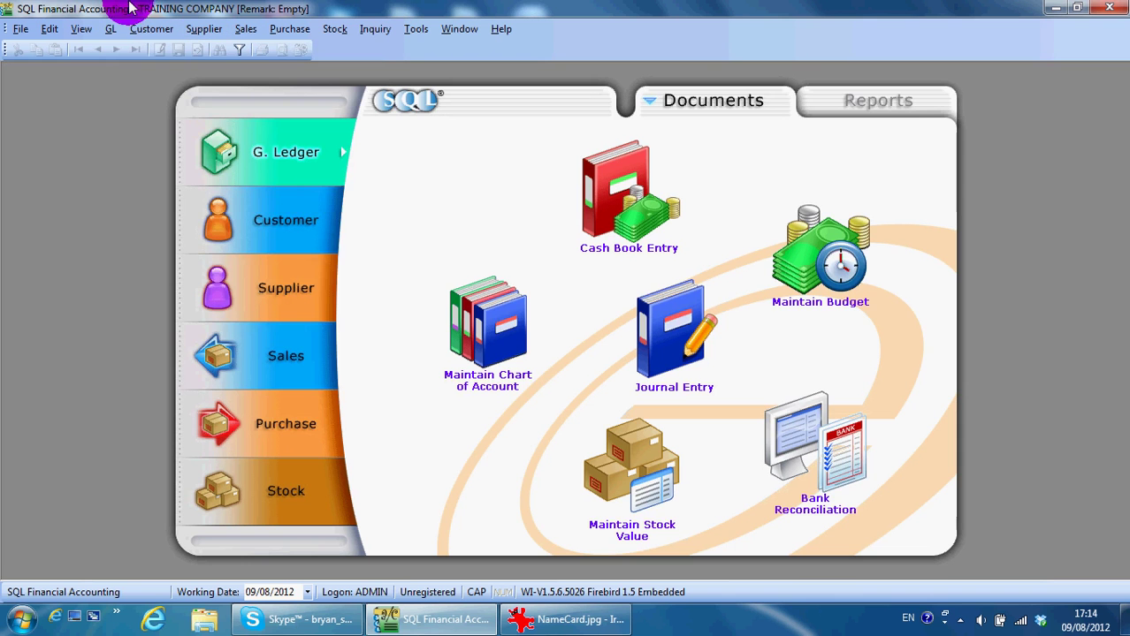
left_click(149, 29)
mouse_move(203, 28)
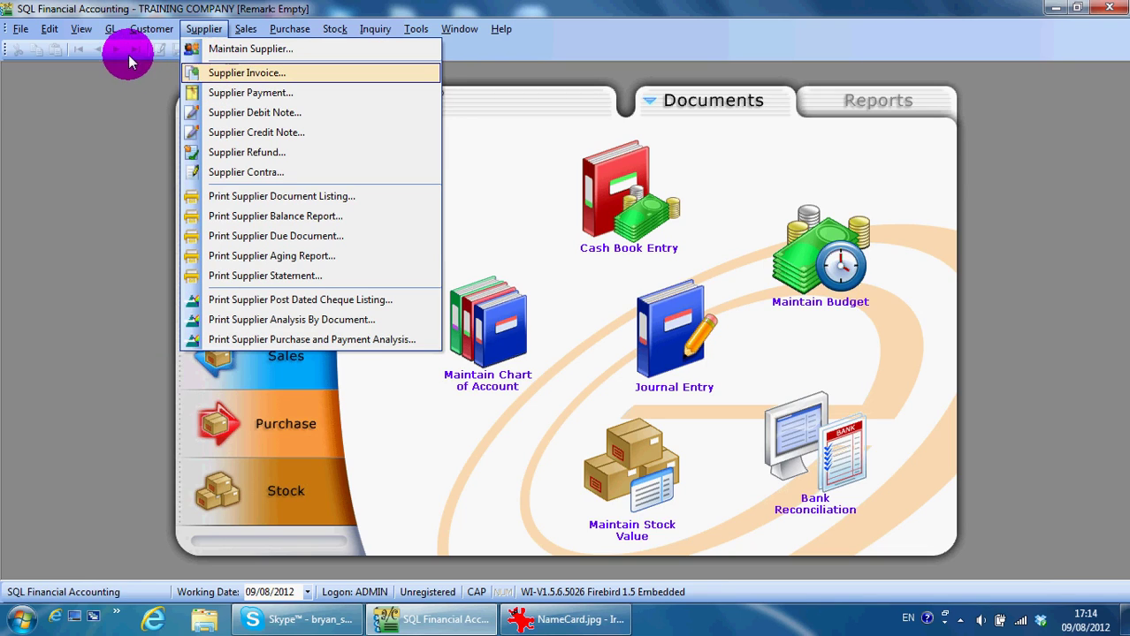
Reopen Bank Reconciliation, review the saved entries in Opening Bank Reconciliation, and close that list.
mouse_move(111, 28)
left_click(846, 493)
left_click(840, 482)
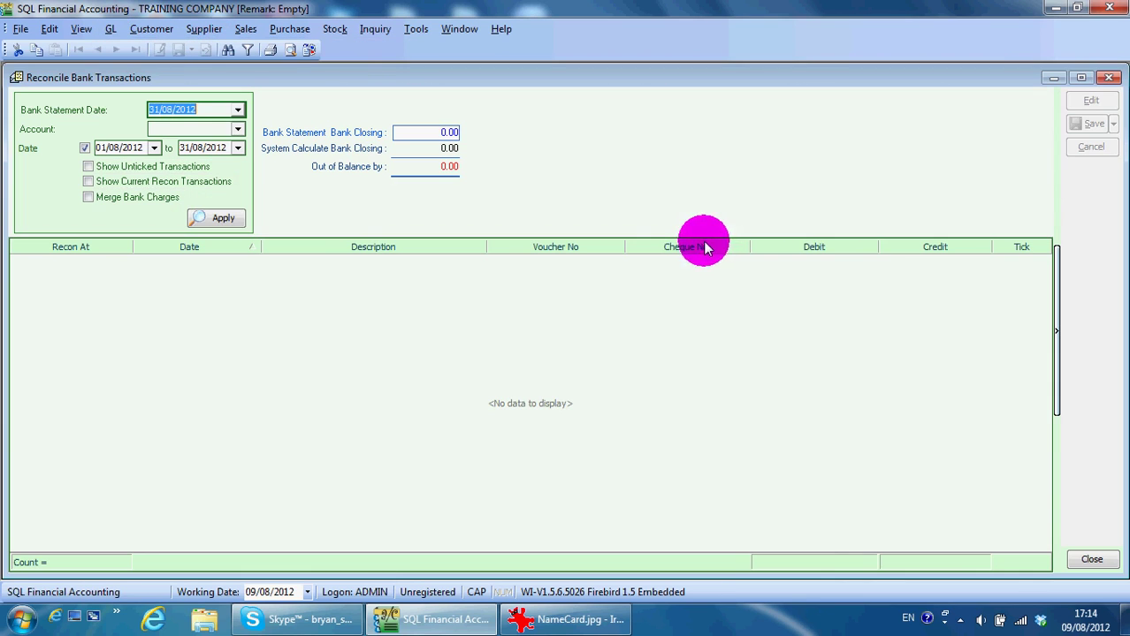
right_click(651, 152)
left_click(727, 158)
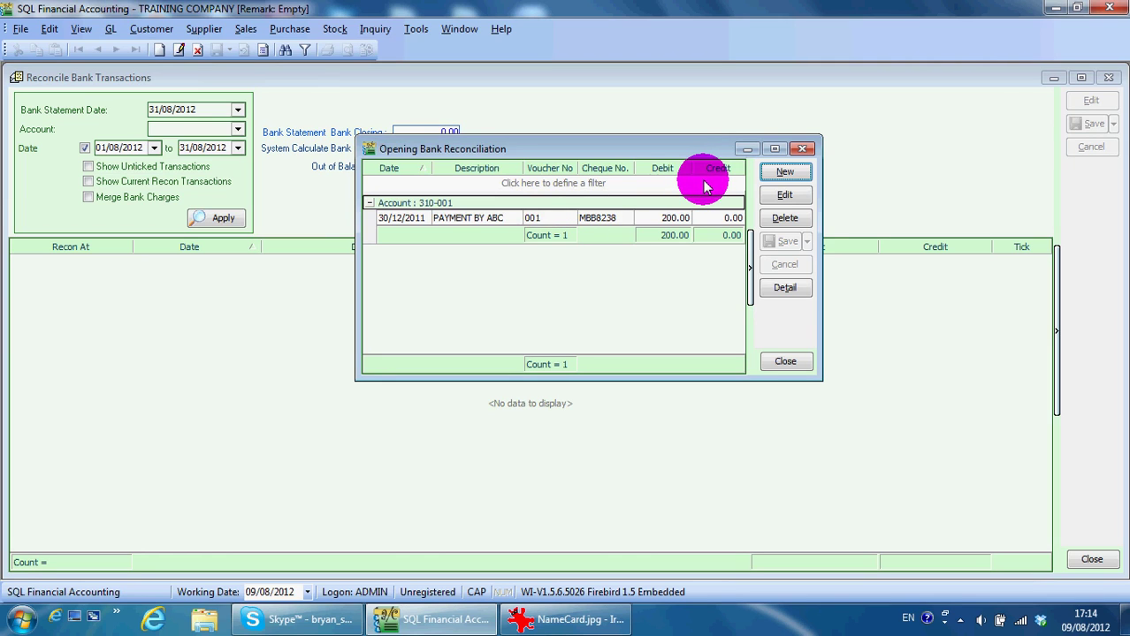
left_click(802, 148)
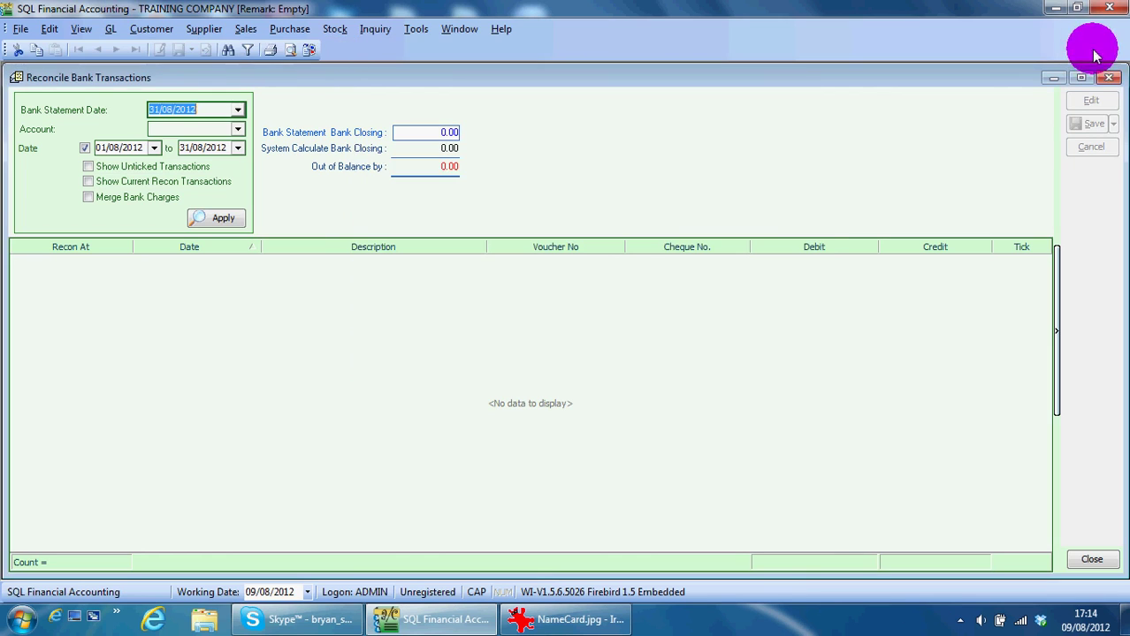